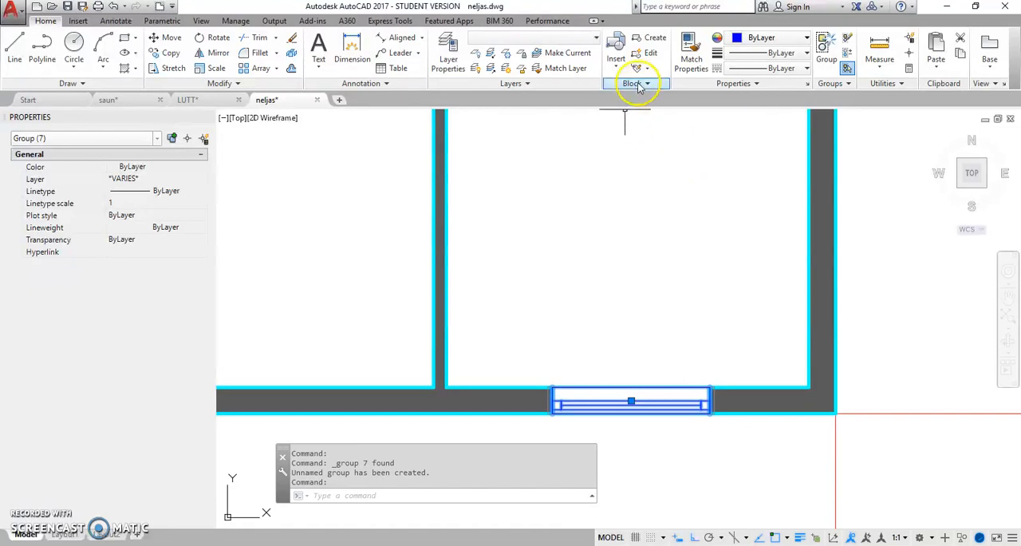
Step: Ungroup the window in the lower wall and convert its objects into a block named AKEN, based at its lower-left corner
click(848, 40)
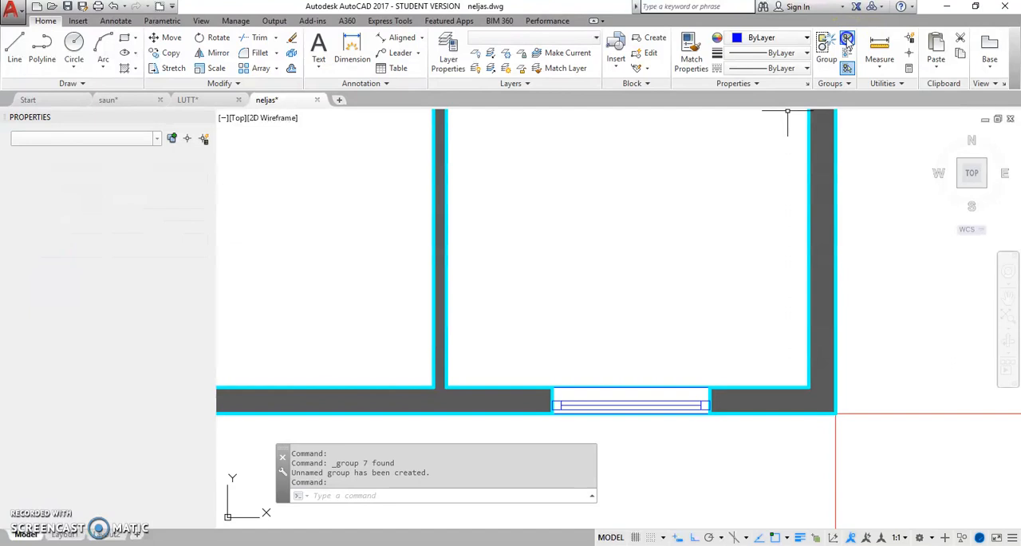
click(540, 429)
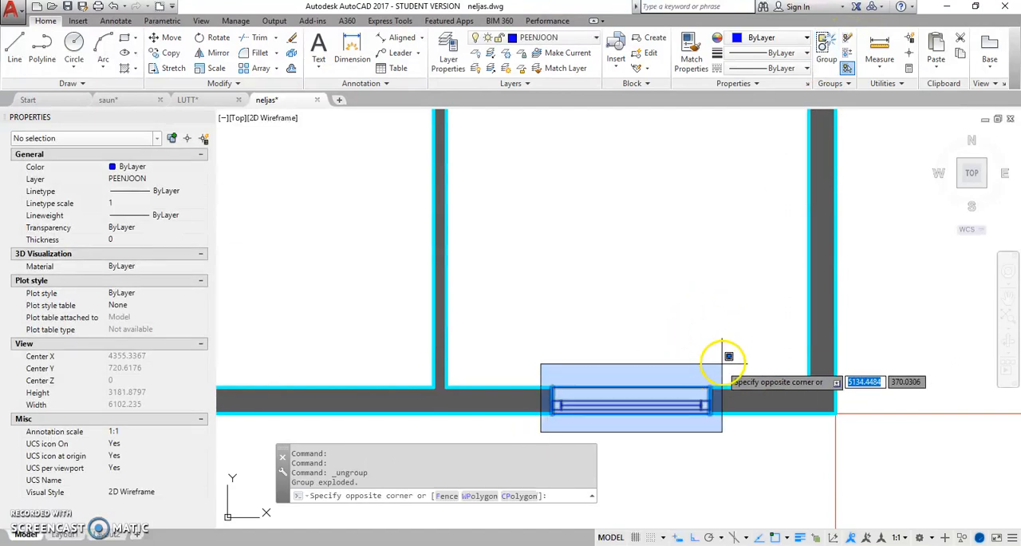
click(735, 354)
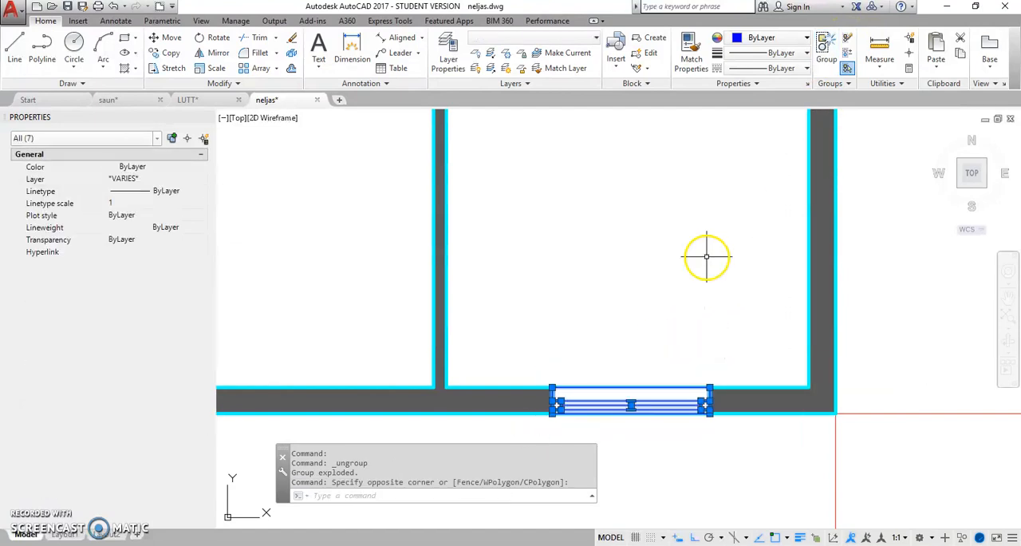
click(655, 39)
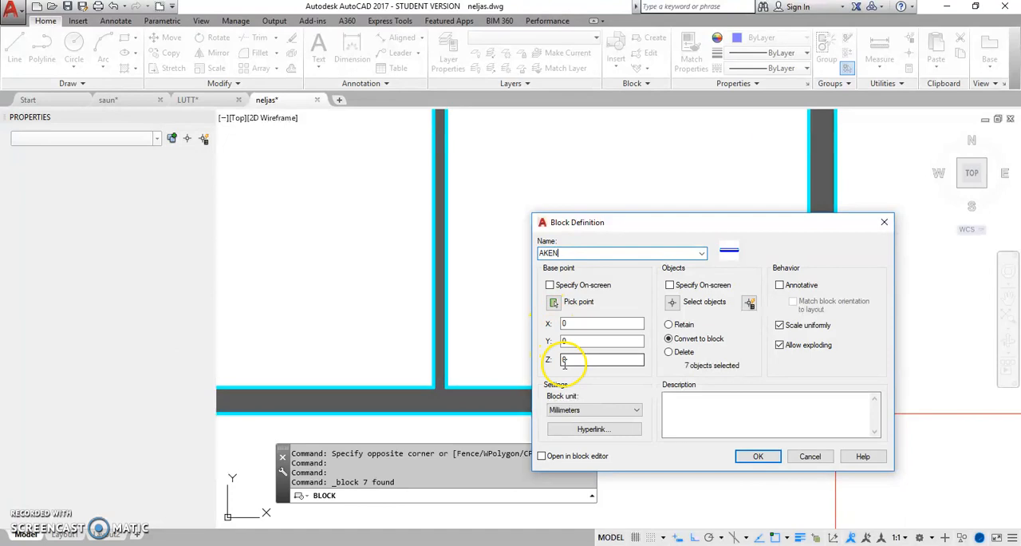
click(554, 302)
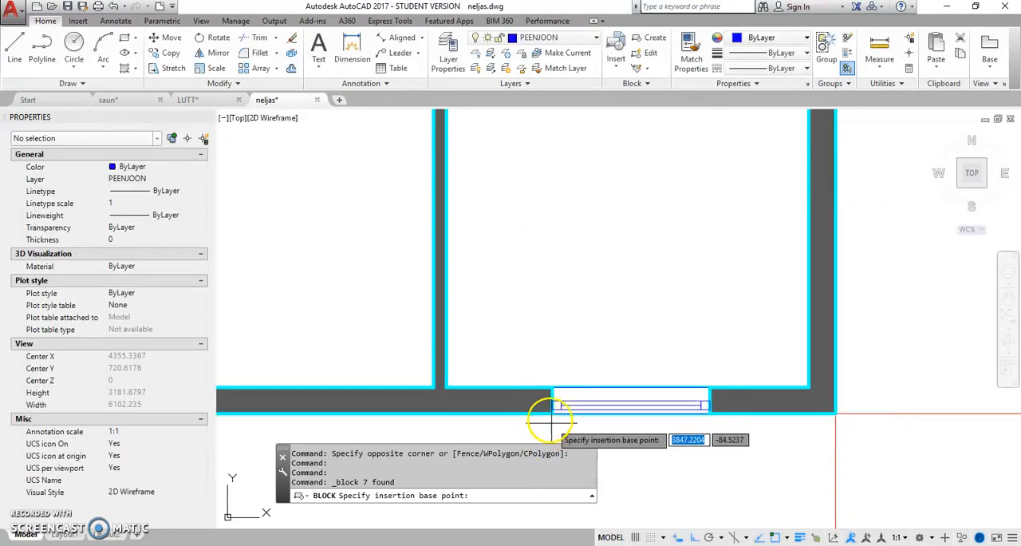
click(552, 413)
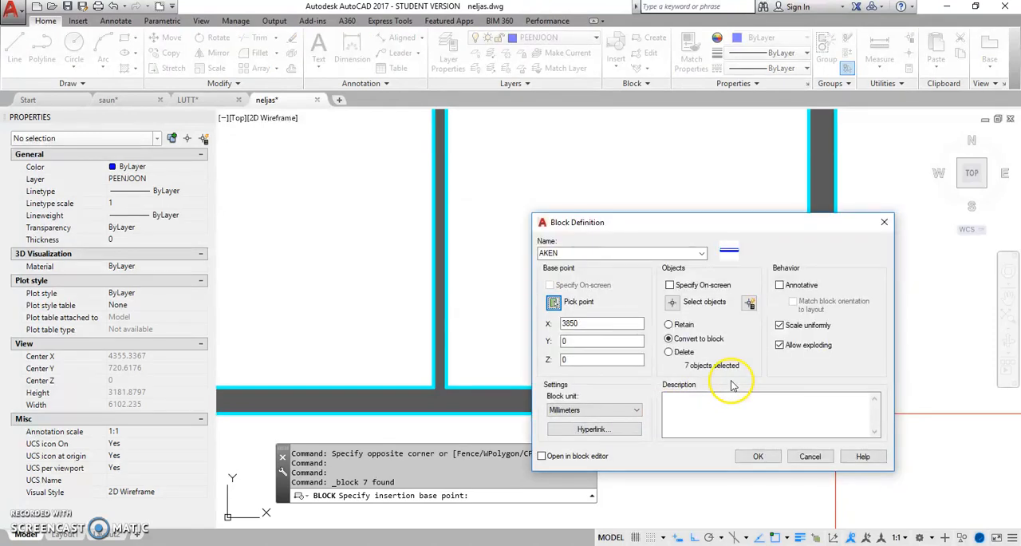
click(758, 457)
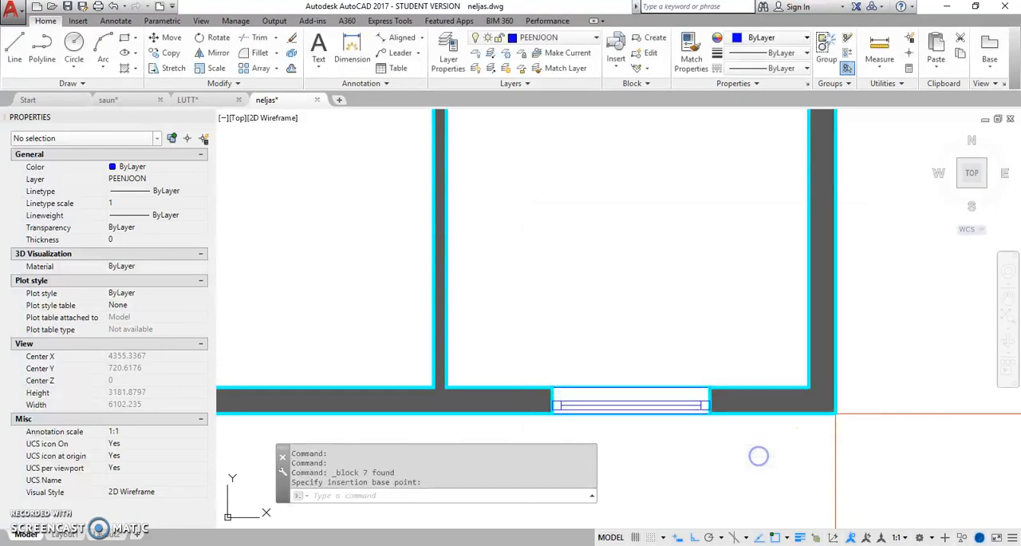
click(635, 406)
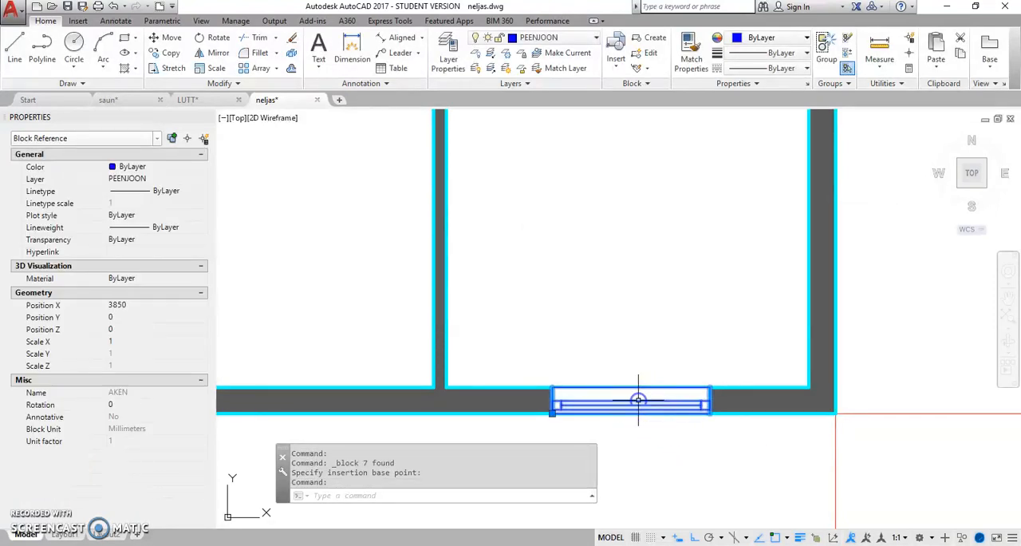
Step: Insert another AKEN window block in the lower wall of the left room, 900 mm from the building's lower-left outer corner
click(618, 66)
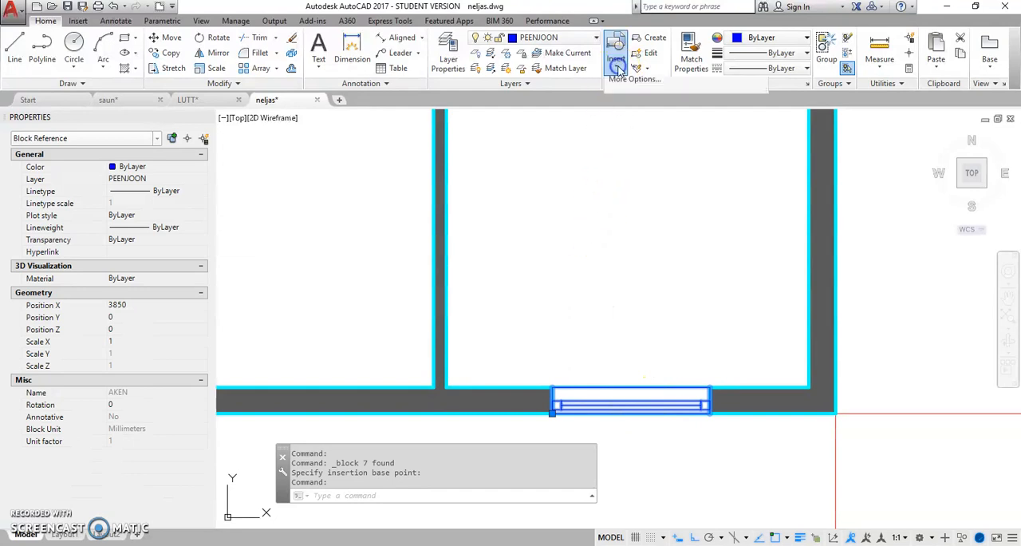
drag(765, 107, 758, 196)
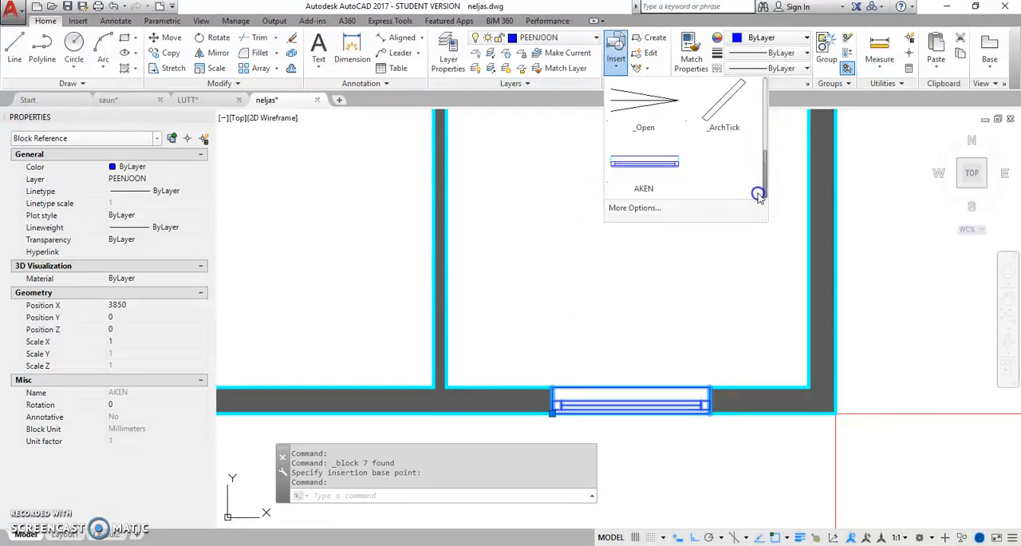
click(643, 170)
scroll(511, 255, down, 4)
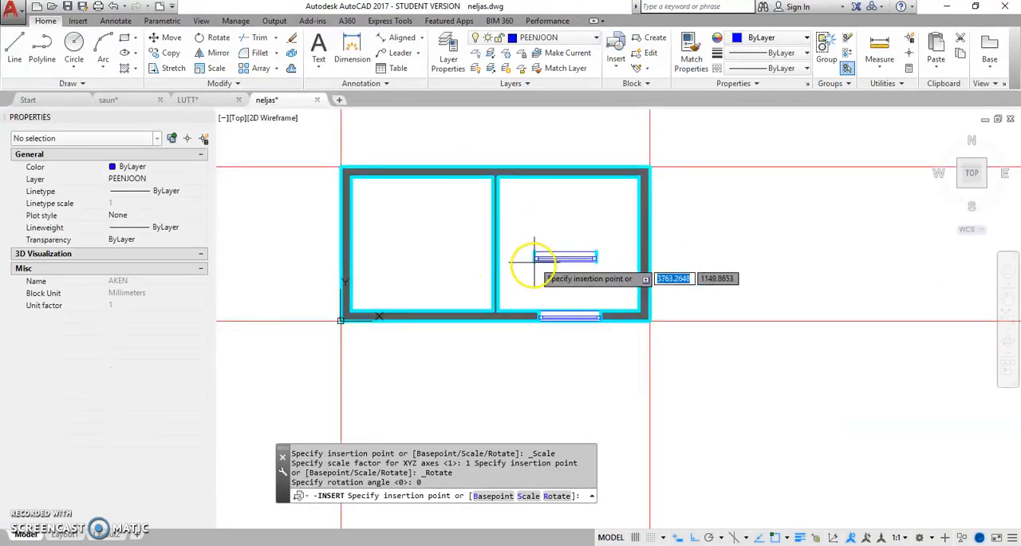
scroll(390, 317, up, 3)
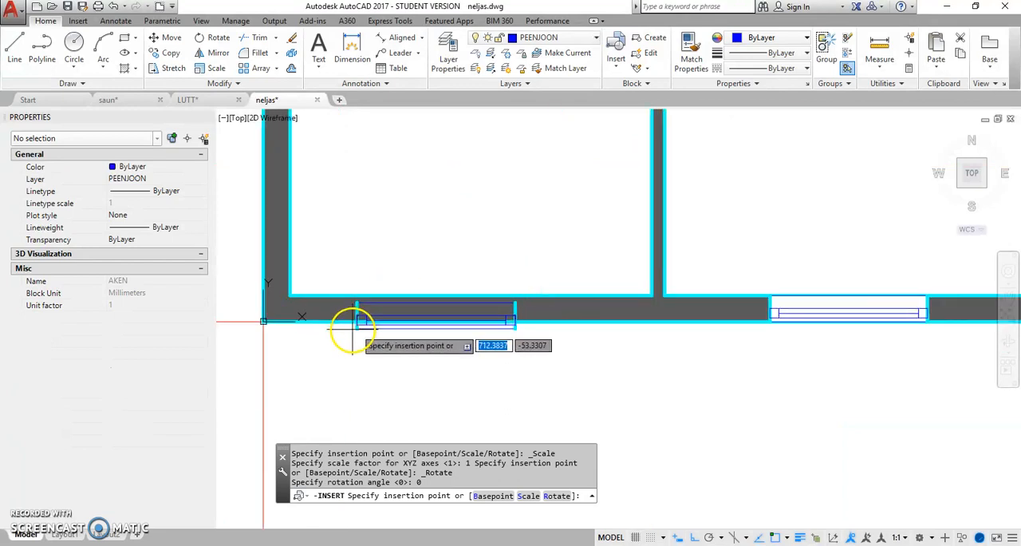
scroll(363, 325, down, 1)
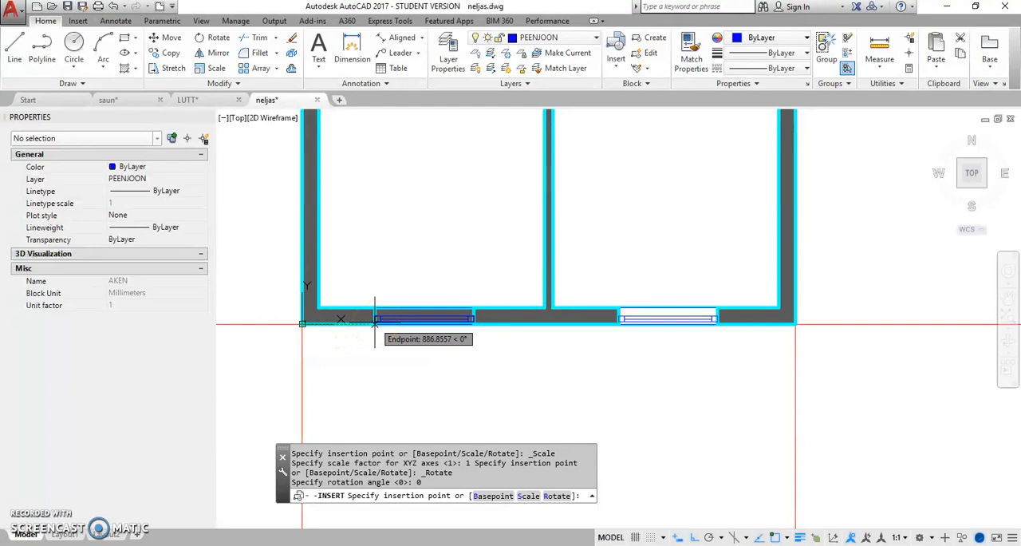
text(900)
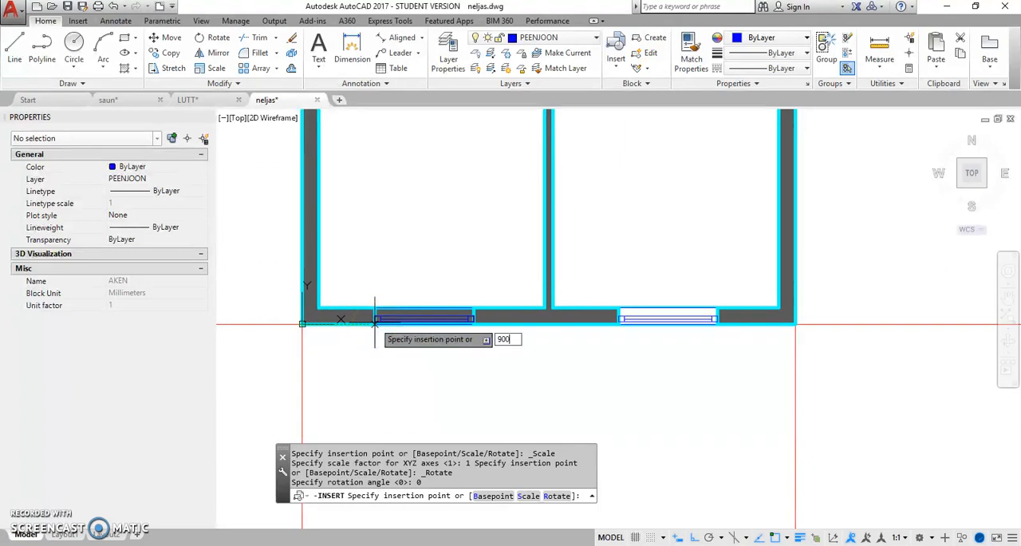
key(Return)
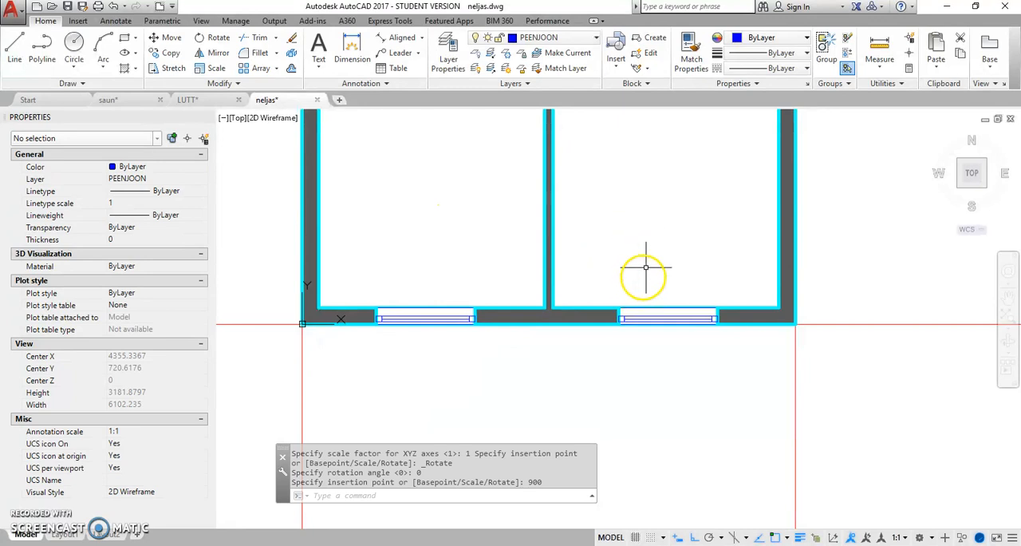
Step: Open the AKEN window block of the right room in the Block Editor
middle_drag(654, 234, 641, 338)
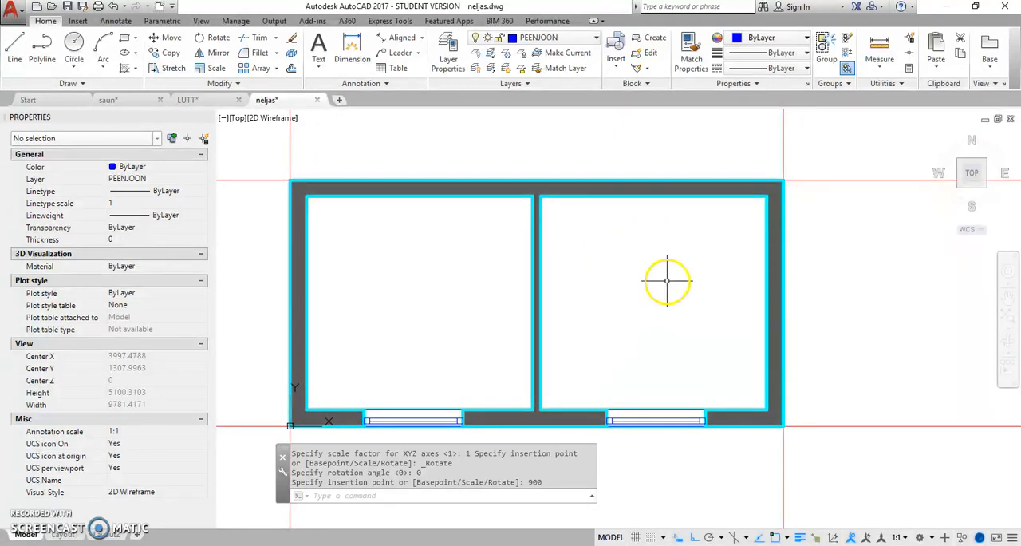
middle_drag(677, 297, 675, 281)
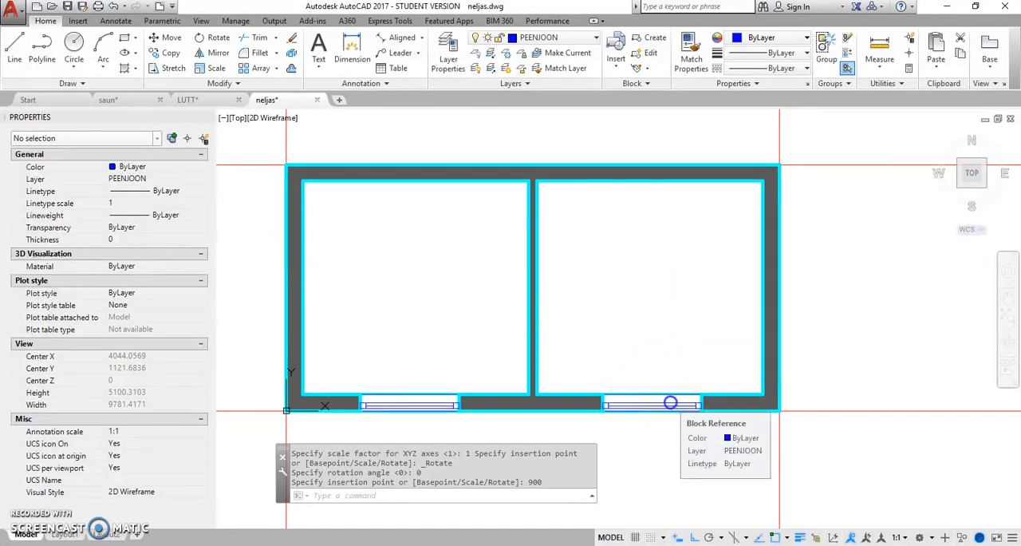
click(669, 401)
right_click(641, 295)
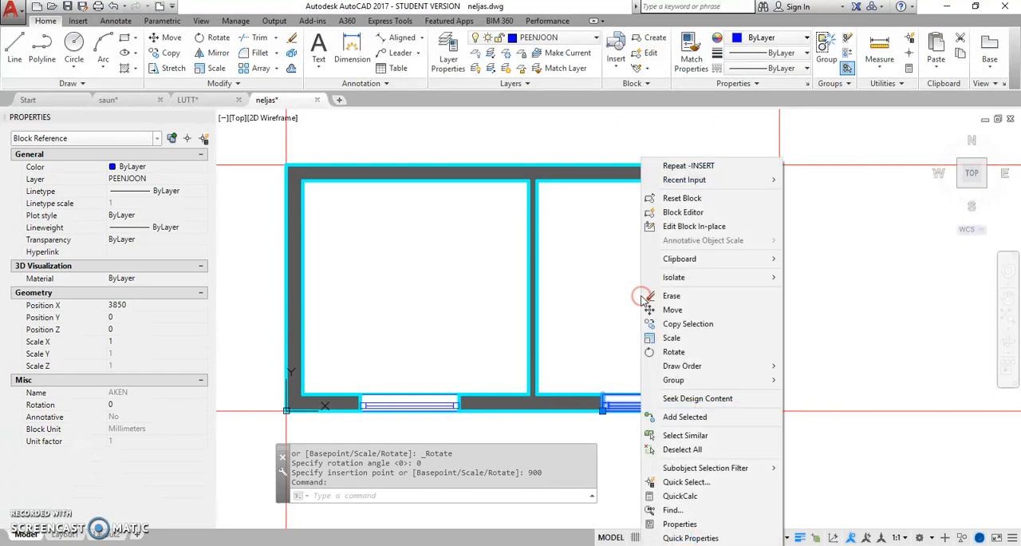
click(684, 214)
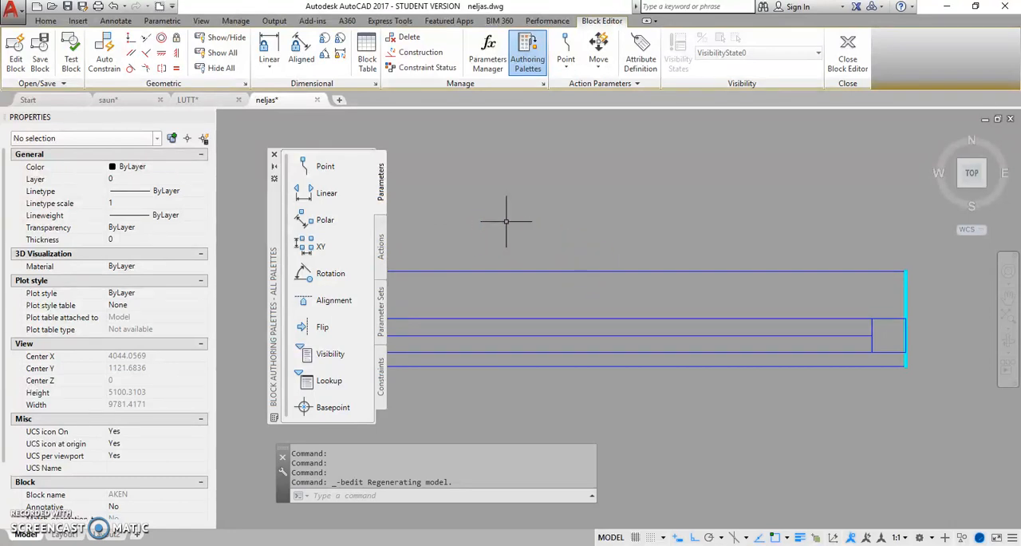
Step: Add a linear parameter along the window's full length, from its lower-left to its lower-right corner, with the label below the window
mouse_move(273, 293)
mouse_down()
mouse_move(241, 317)
mouse_move(274, 281)
mouse_move(266, 289)
mouse_up()
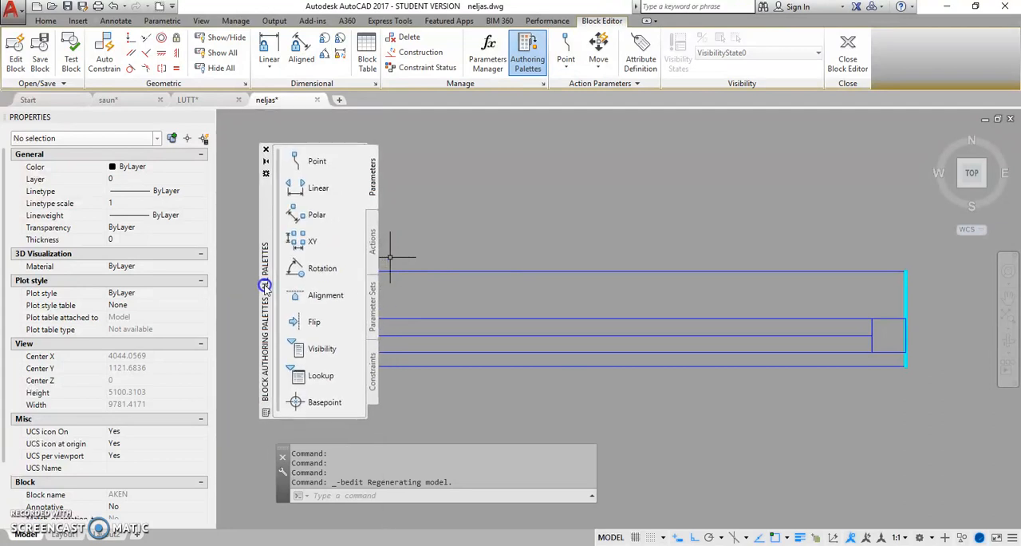
scroll(481, 283, down, 2)
scroll(457, 304, down, 1)
scroll(458, 305, up, 1)
scroll(655, 300, down, 1)
middle_drag(705, 291, 657, 289)
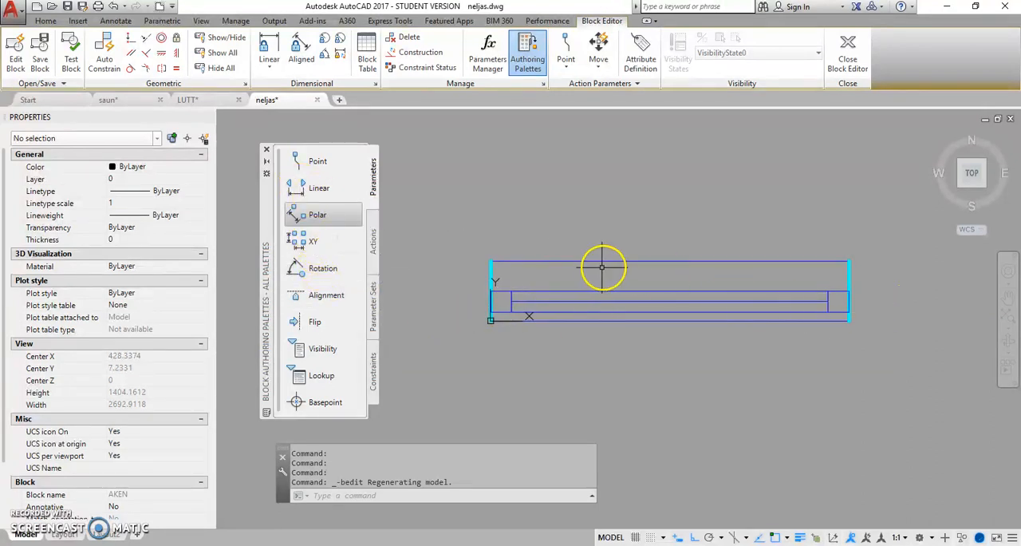
click(301, 191)
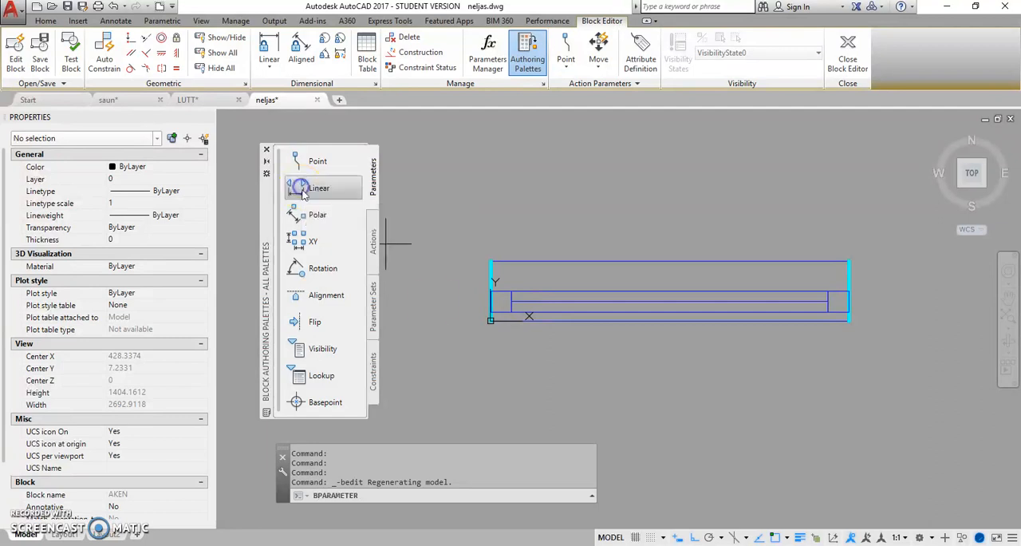
click(490, 320)
click(847, 321)
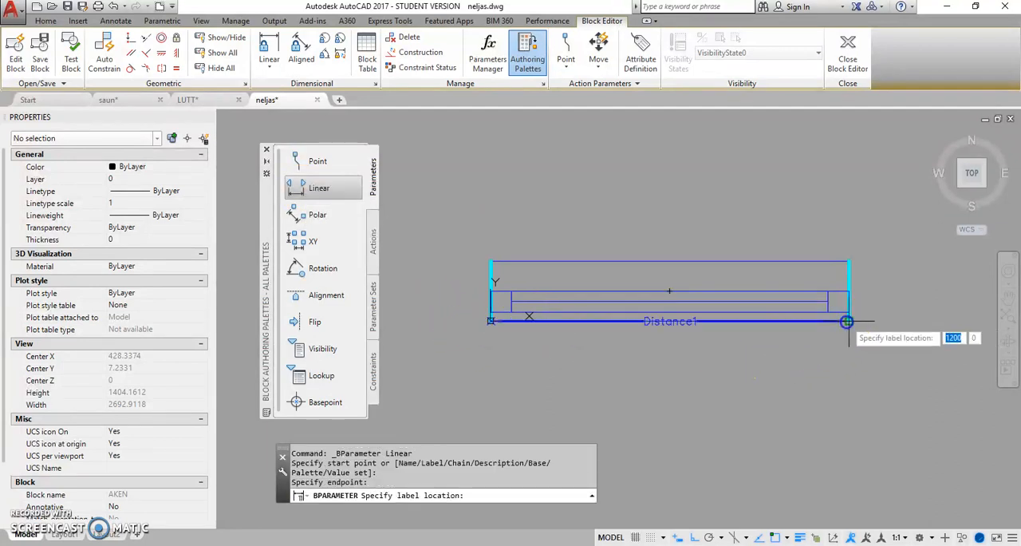
click(764, 380)
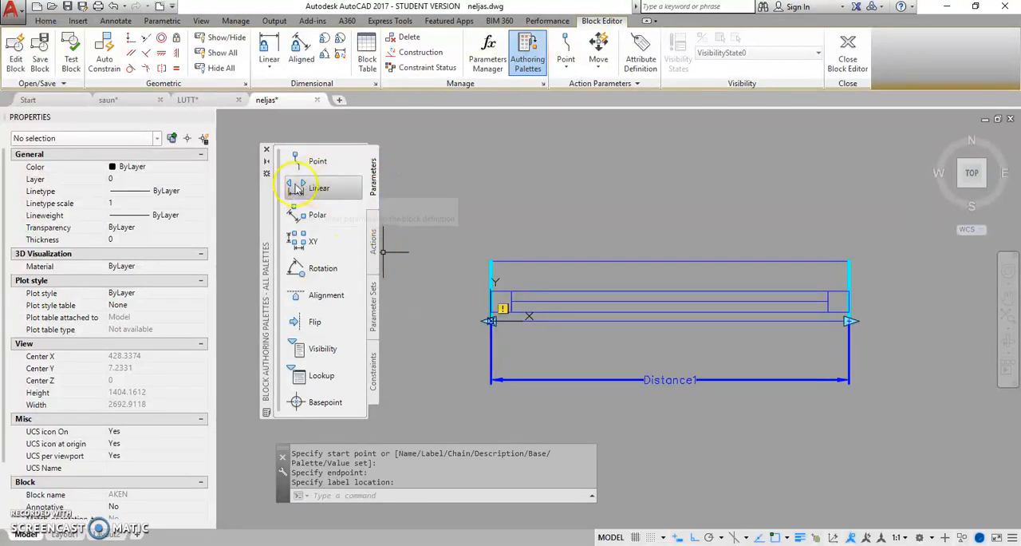
Step: Add a linear parameter across the window's depth, from its lower-left to its upper-left corner, with the label left of the window
click(315, 188)
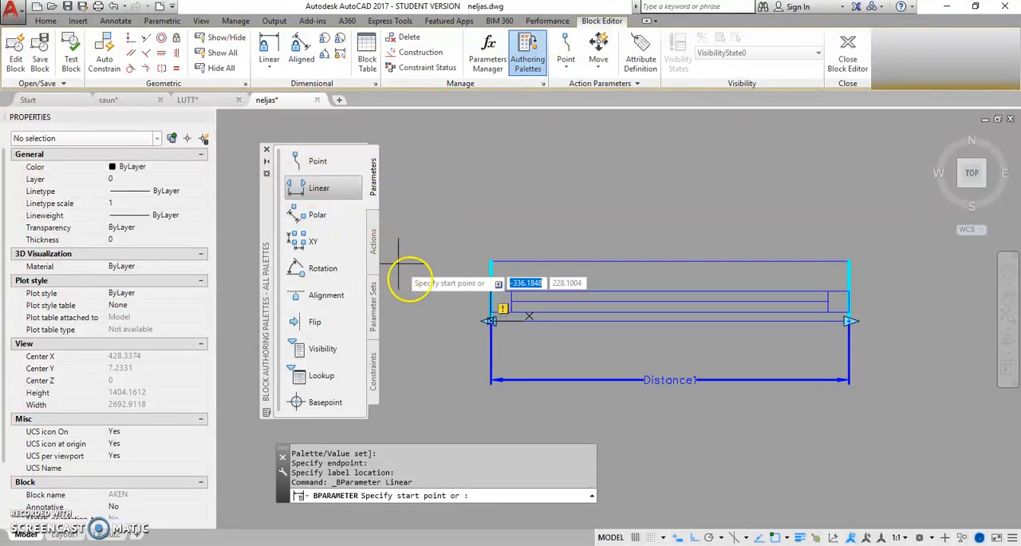
click(490, 320)
click(491, 262)
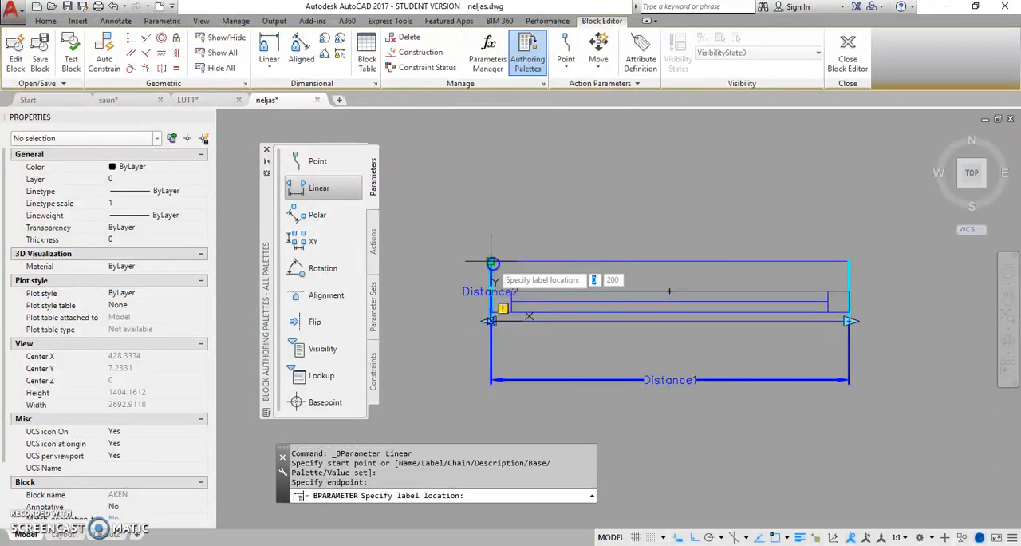
click(432, 284)
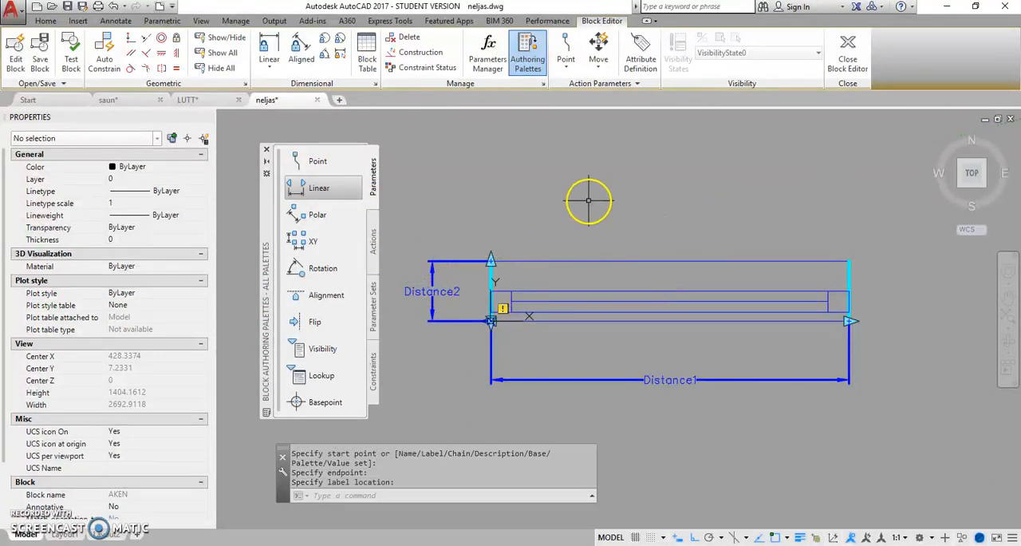
Step: Add a stretch action to the Distance1 parameter's right end point, with the frame and object selection around the window's right end
click(374, 243)
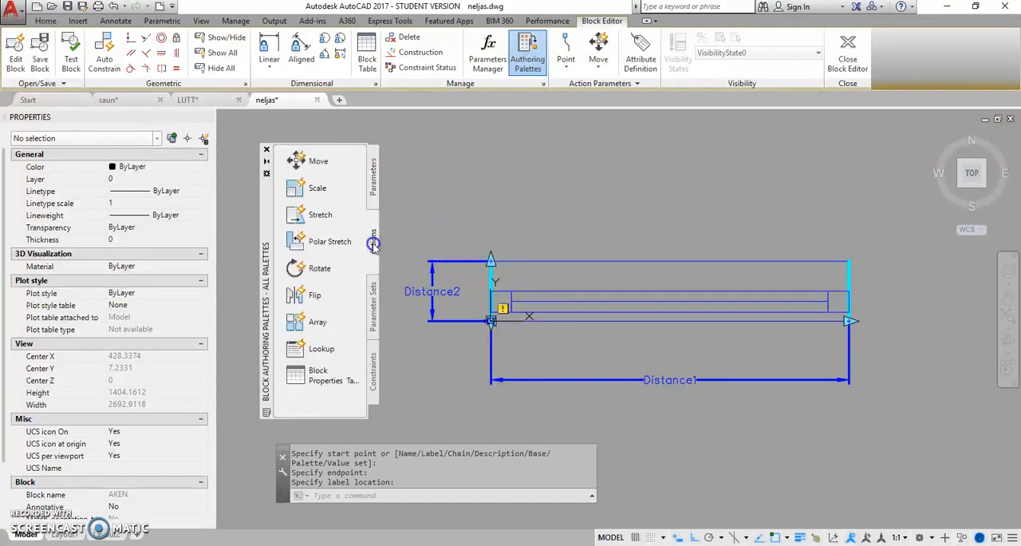
click(311, 215)
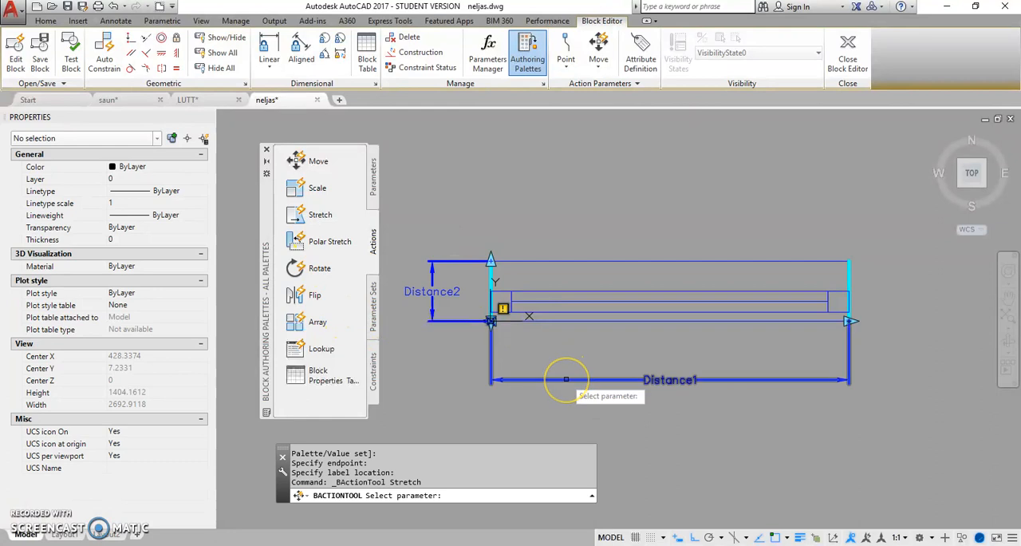
click(565, 380)
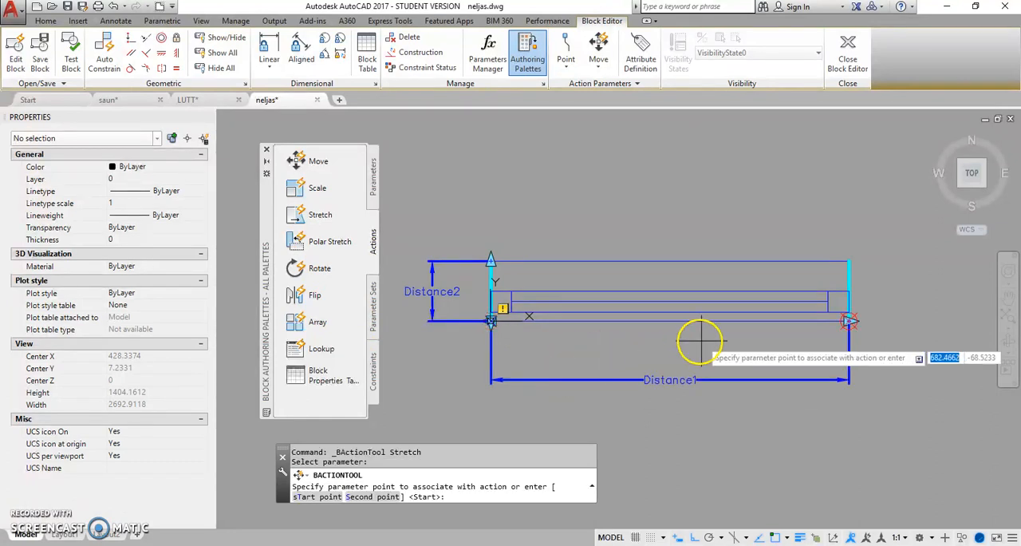
click(849, 321)
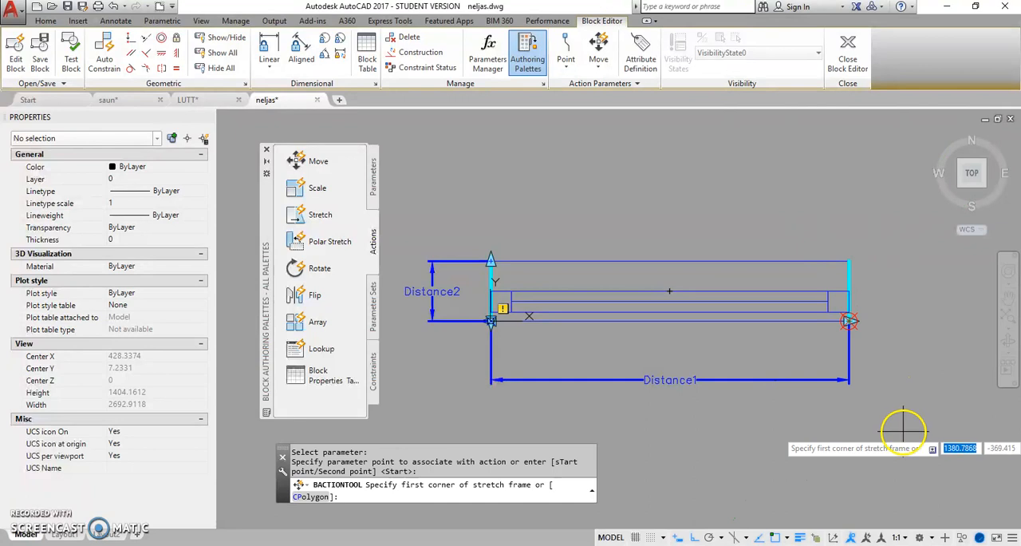
click(904, 431)
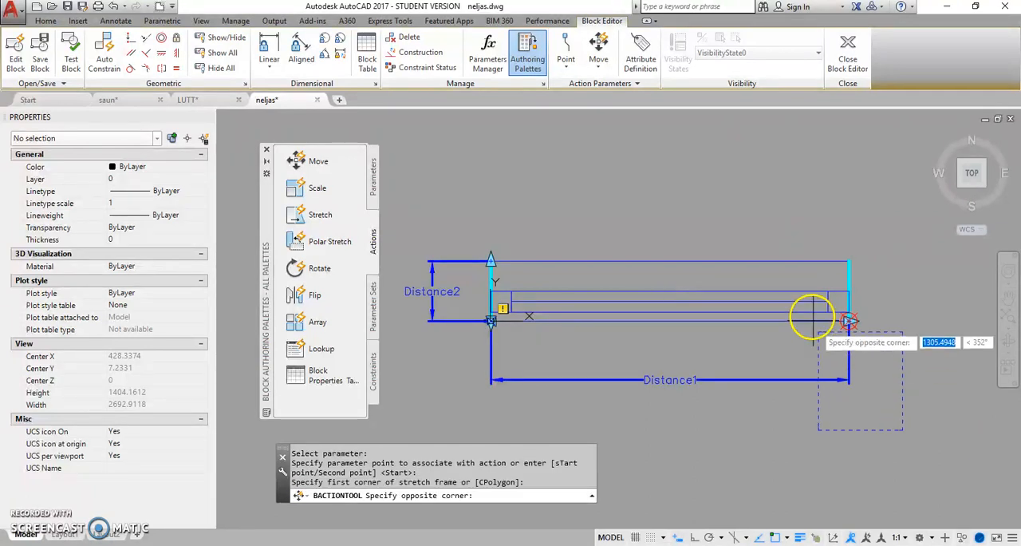
click(774, 196)
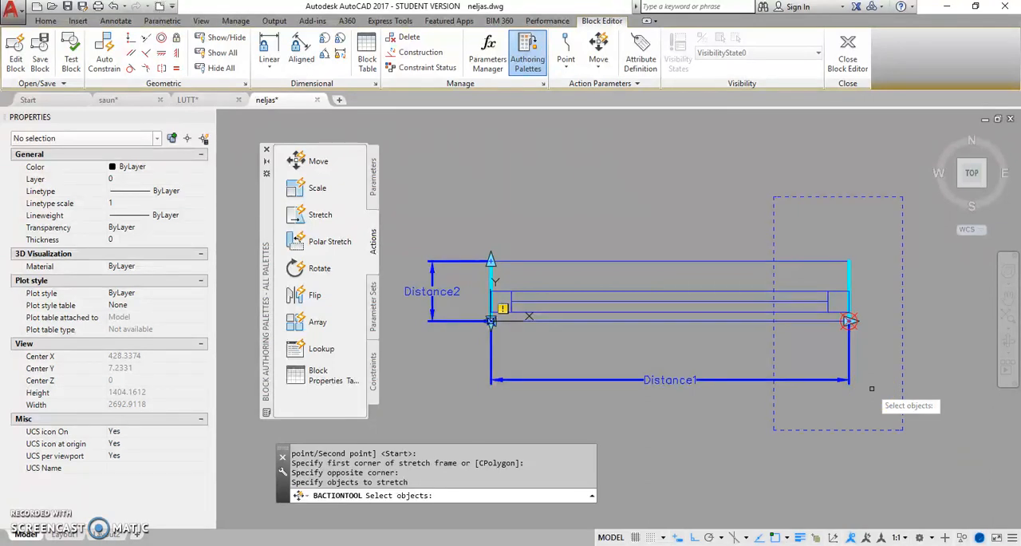
click(882, 404)
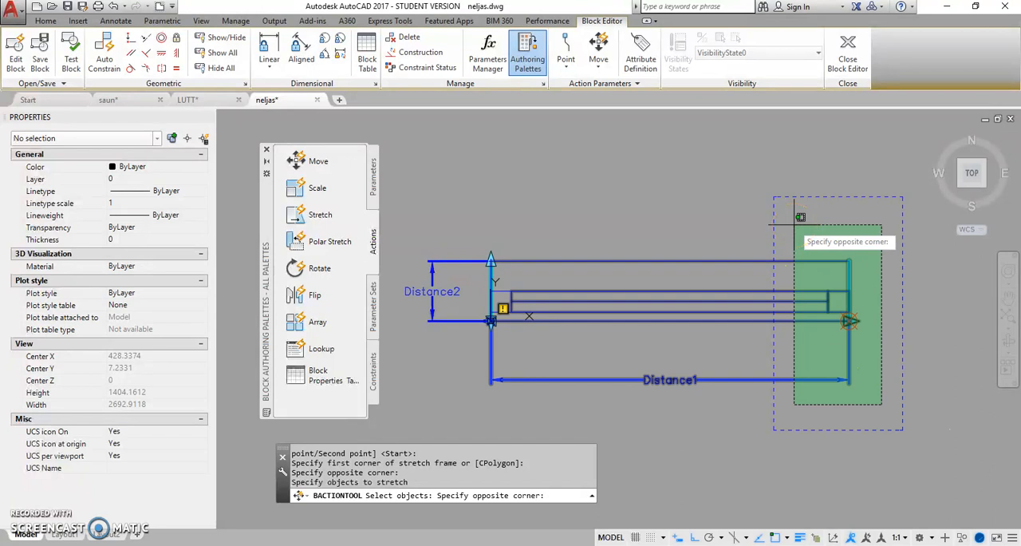
click(795, 224)
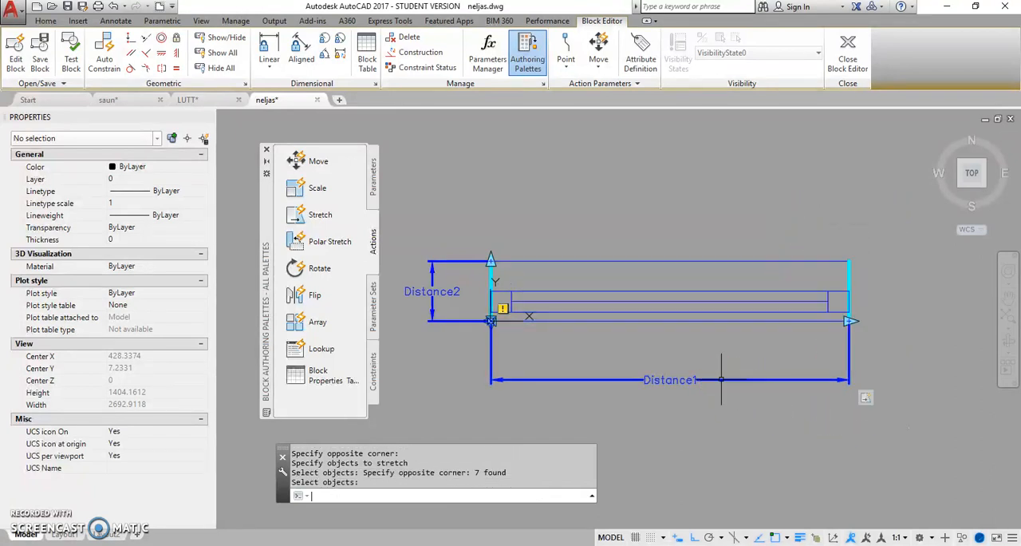
Step: Add a stretch action to the Distance2 parameter's upper end point, with the frame and object selection around the window's upper edge
key(Return)
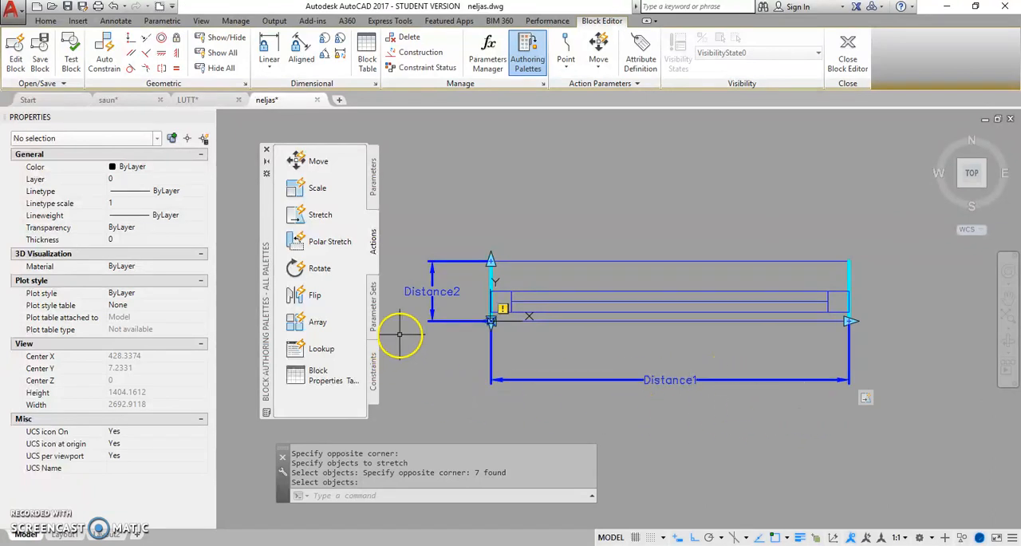
click(315, 214)
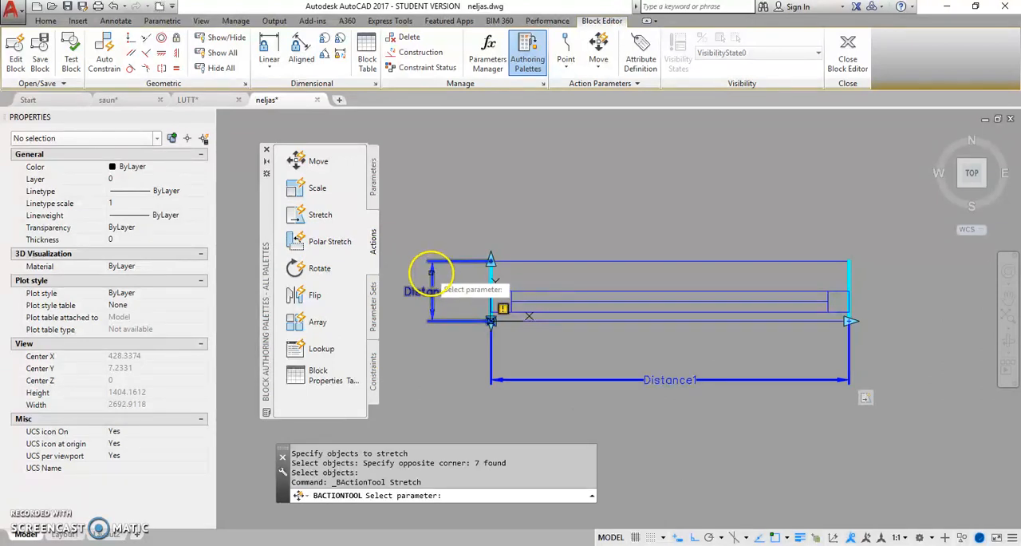
click(431, 273)
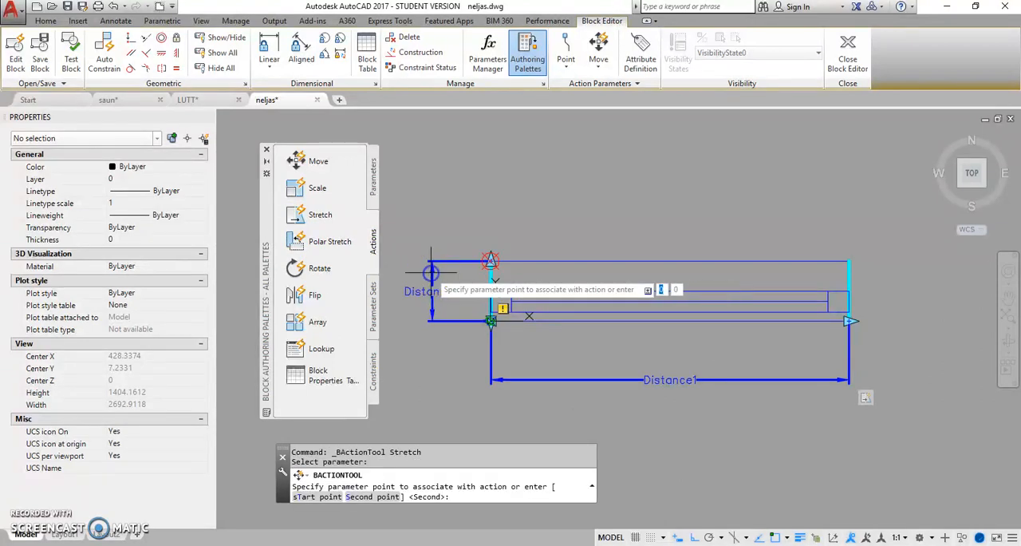
click(491, 260)
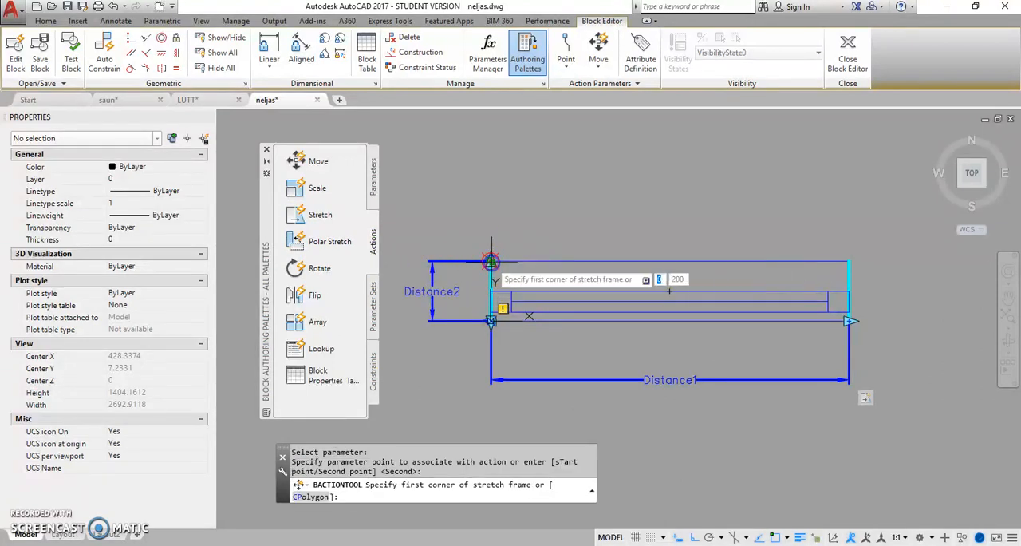
click(886, 222)
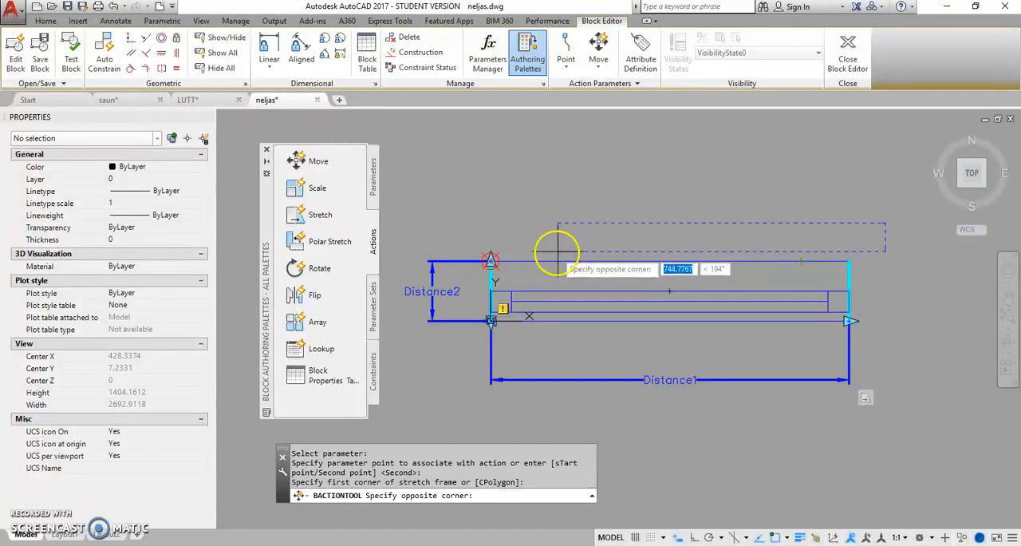
click(391, 277)
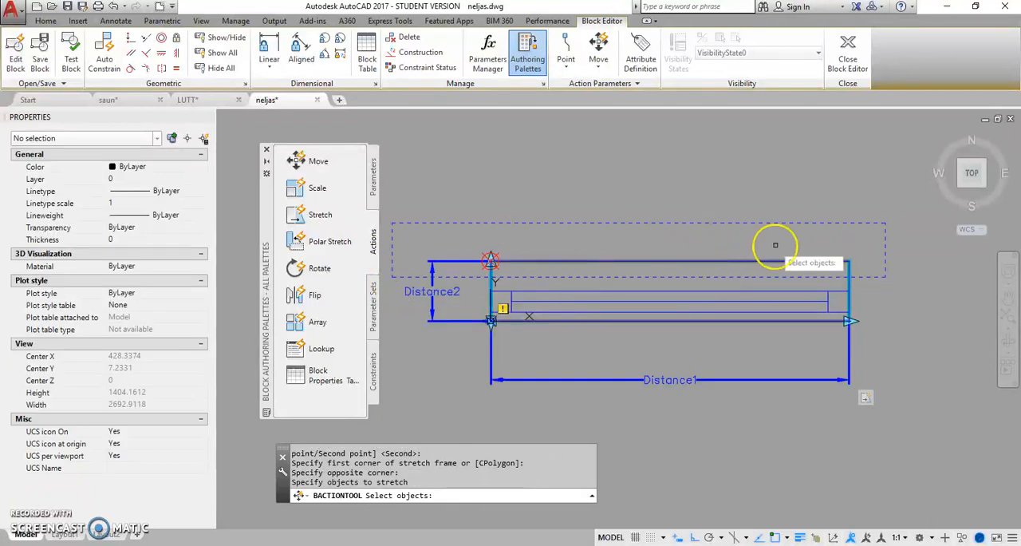
click(864, 248)
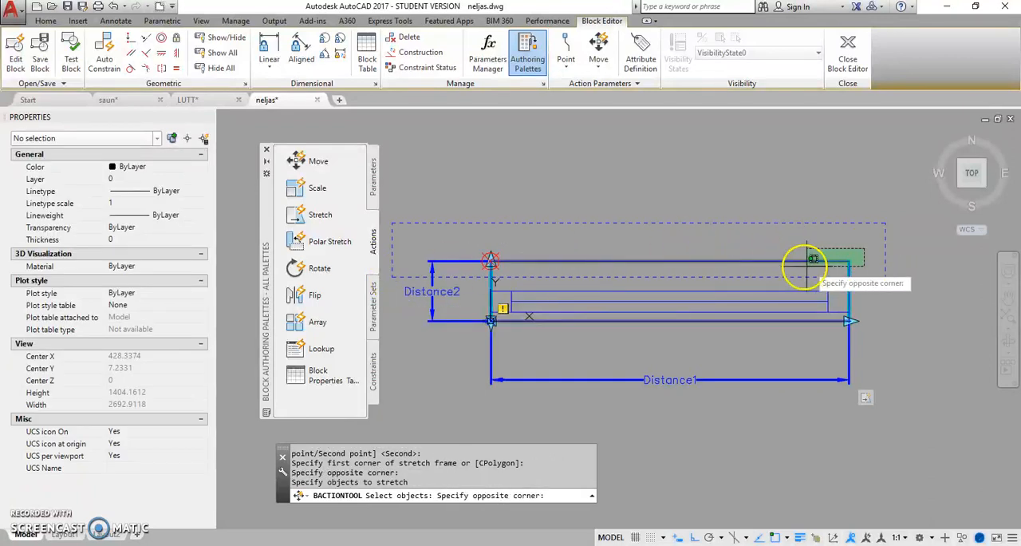
click(471, 269)
click(541, 223)
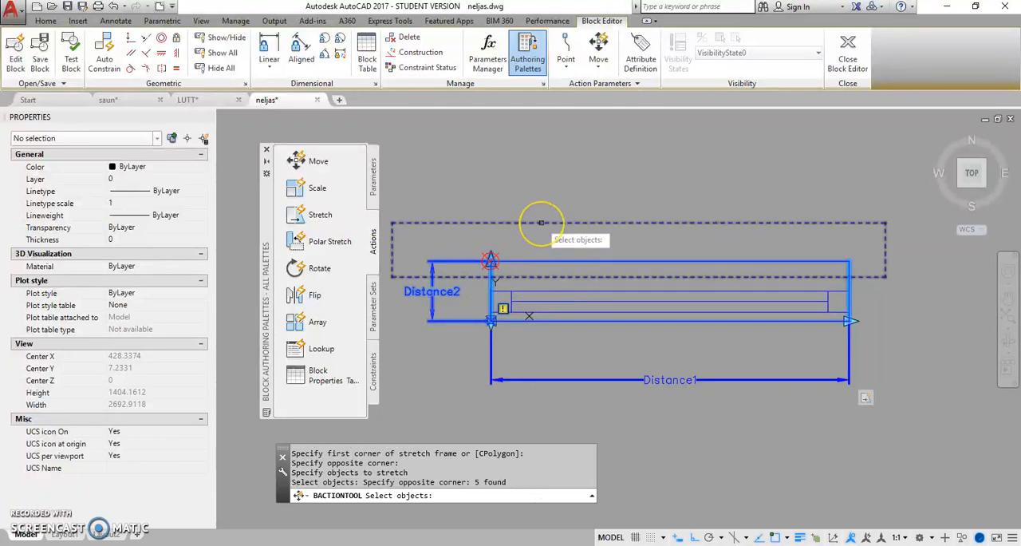
key(Return)
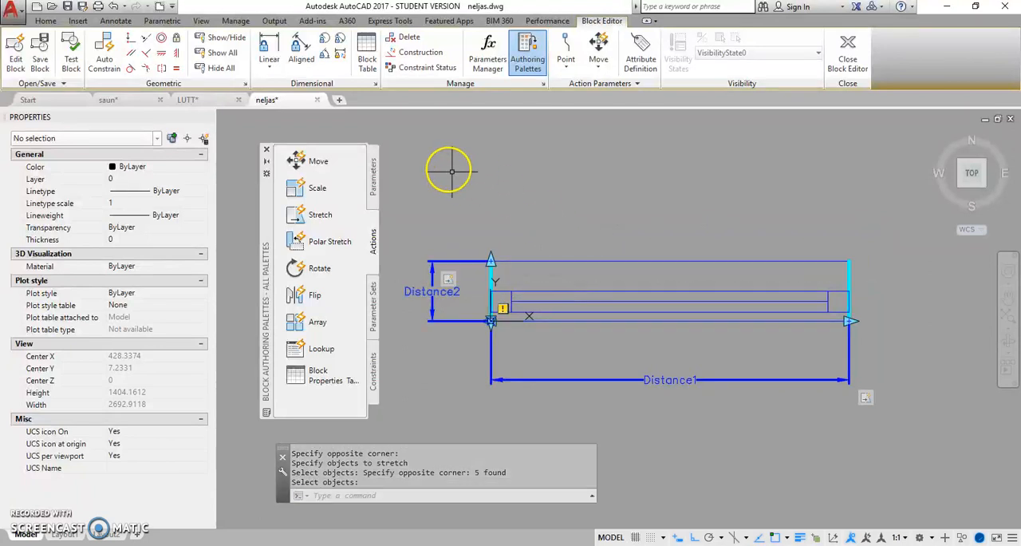
Step: Test the block by stretching its length to about 1677 mm and its depth to about 484 mm, and close the test
click(73, 60)
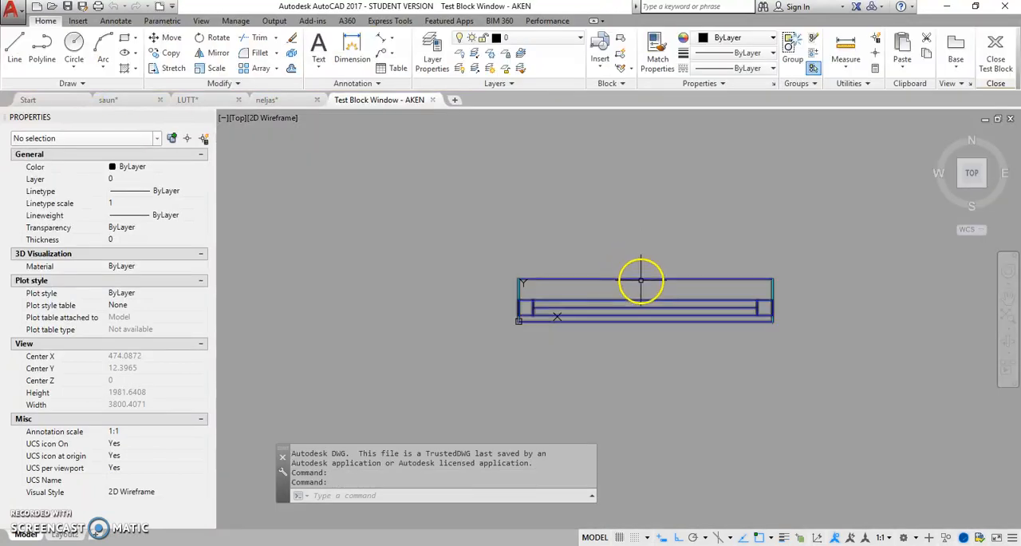
click(642, 281)
click(771, 321)
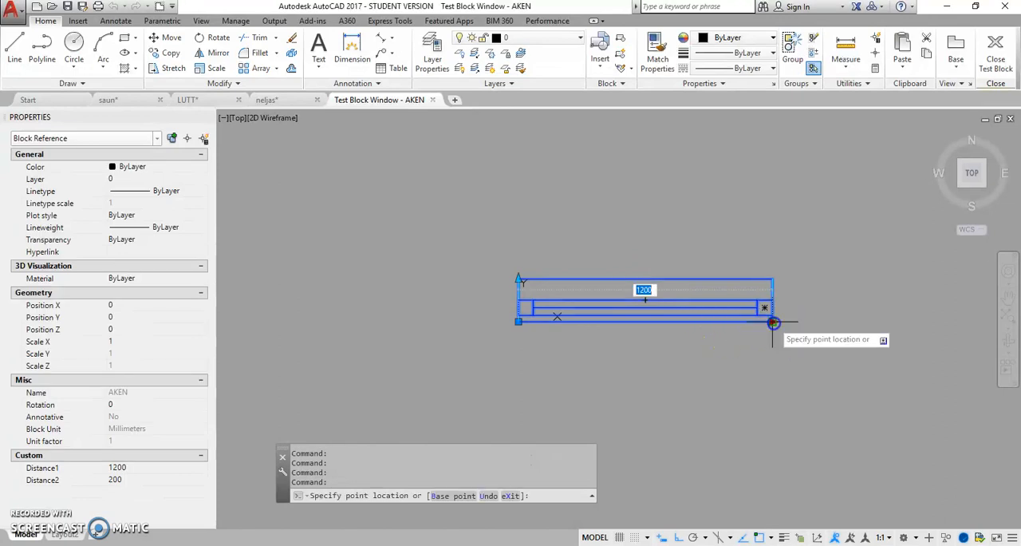
click(873, 337)
click(519, 280)
click(526, 218)
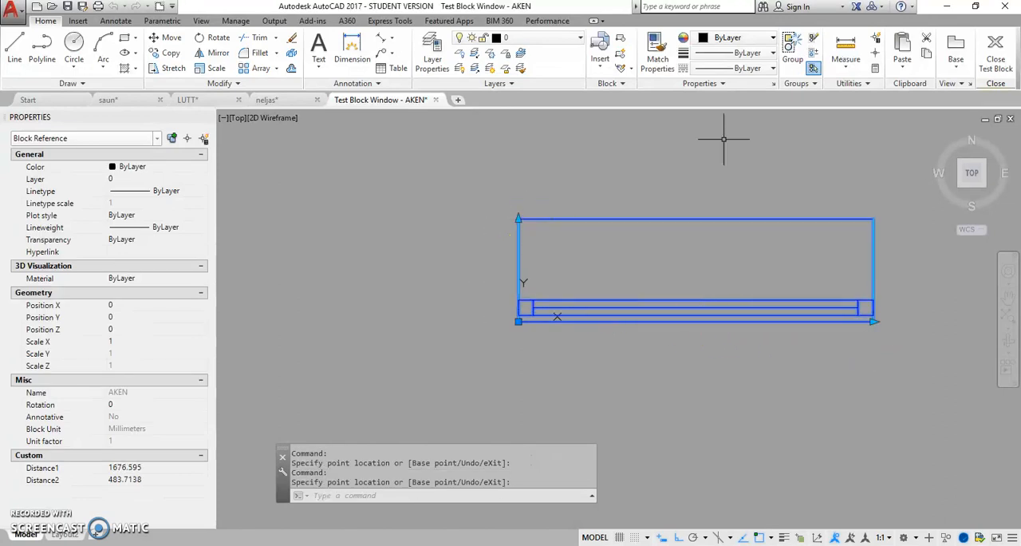
click(997, 60)
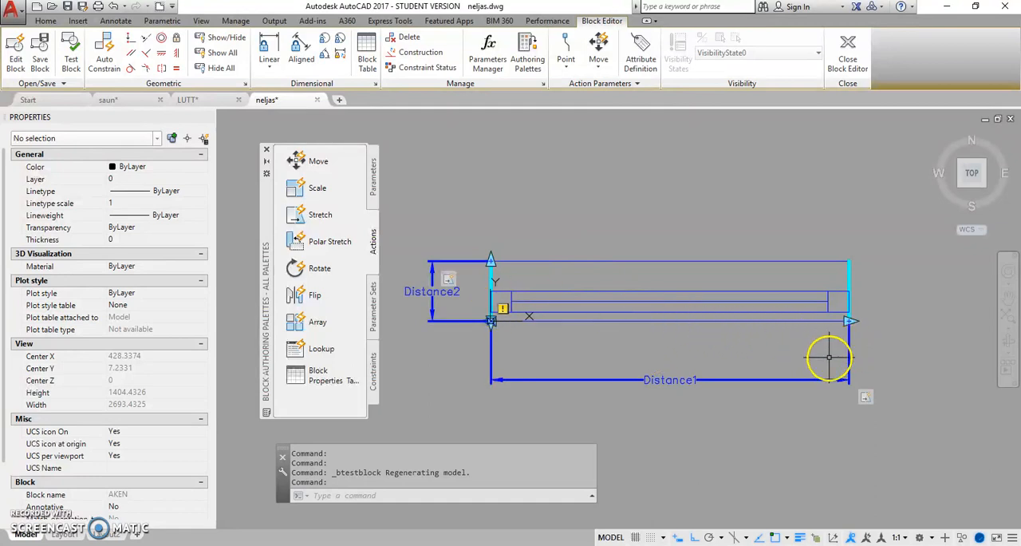
Step: Set the distance type of the Distance1 parameter's value set to Increment
click(603, 379)
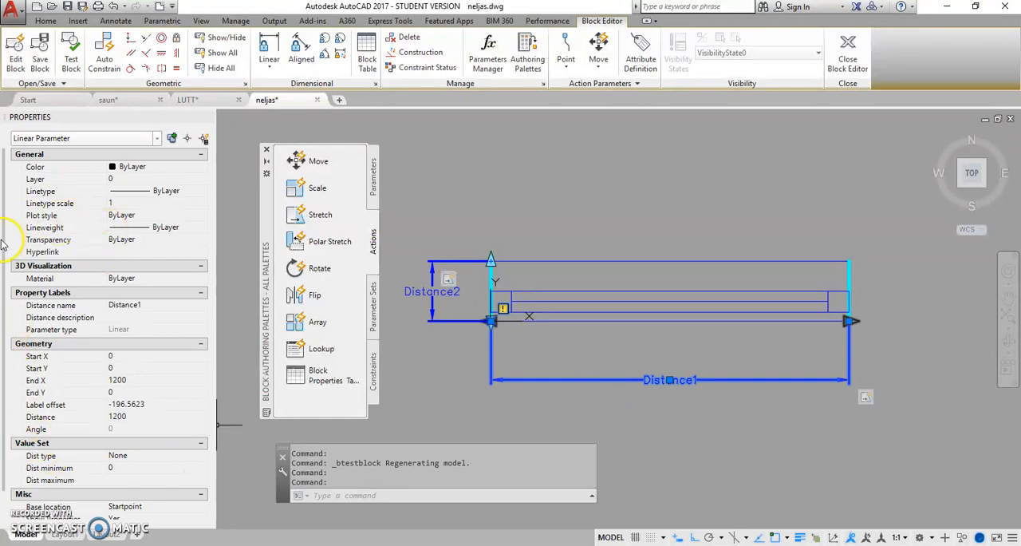
drag(4, 253, 6, 406)
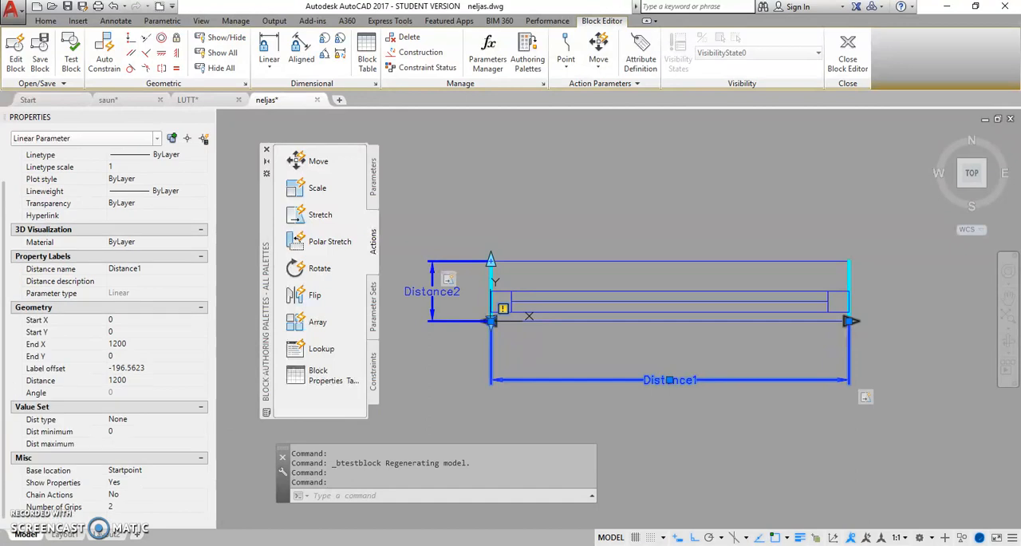
click(126, 420)
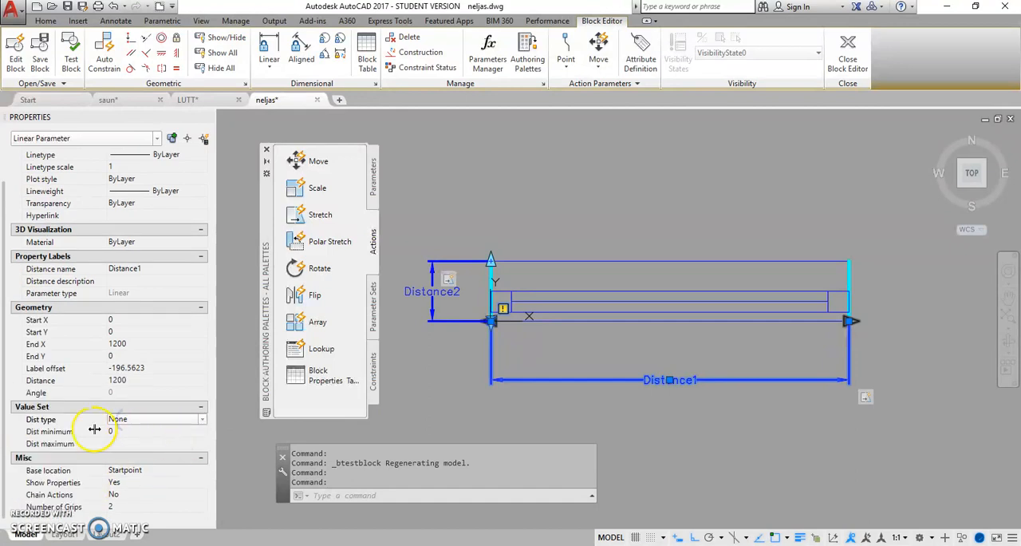
click(201, 421)
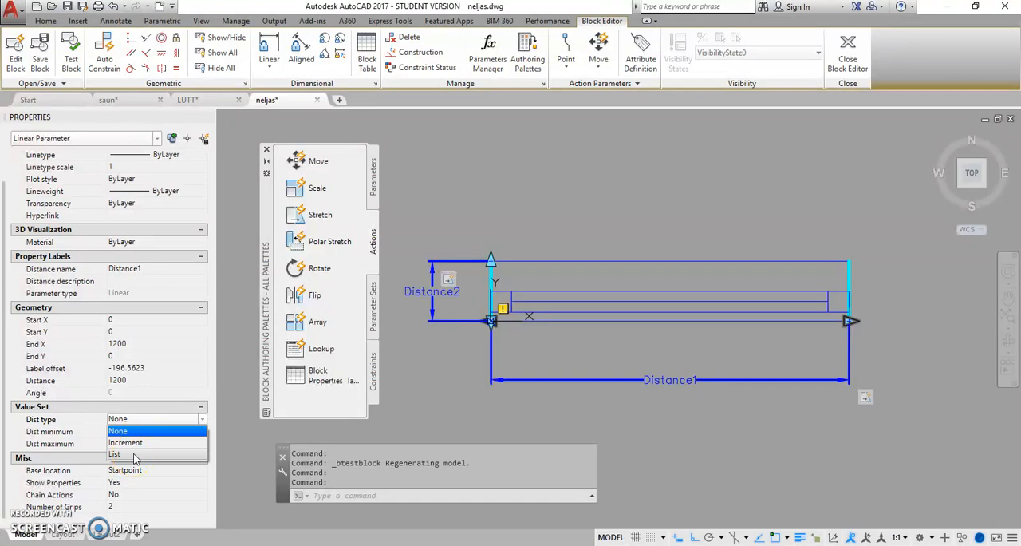
click(135, 452)
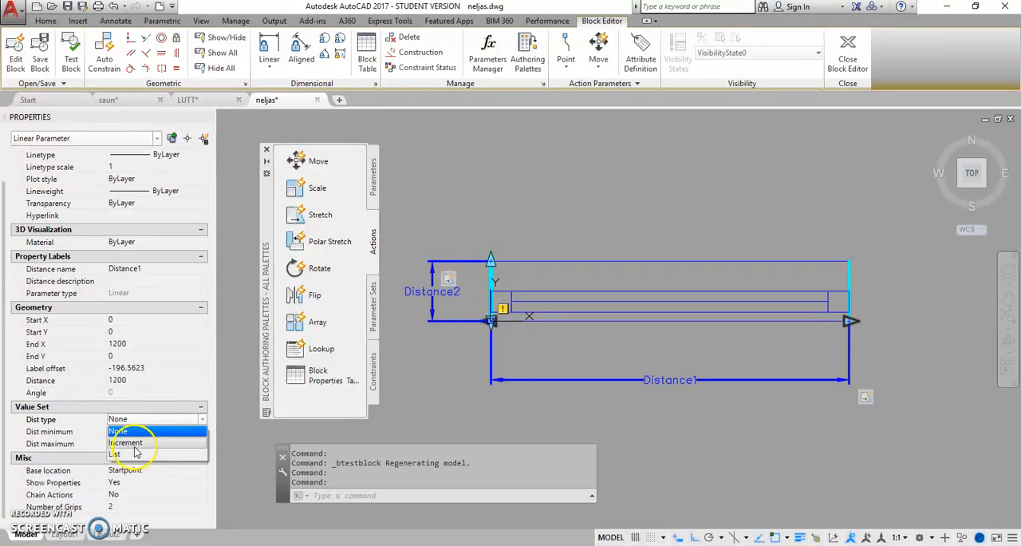
click(134, 443)
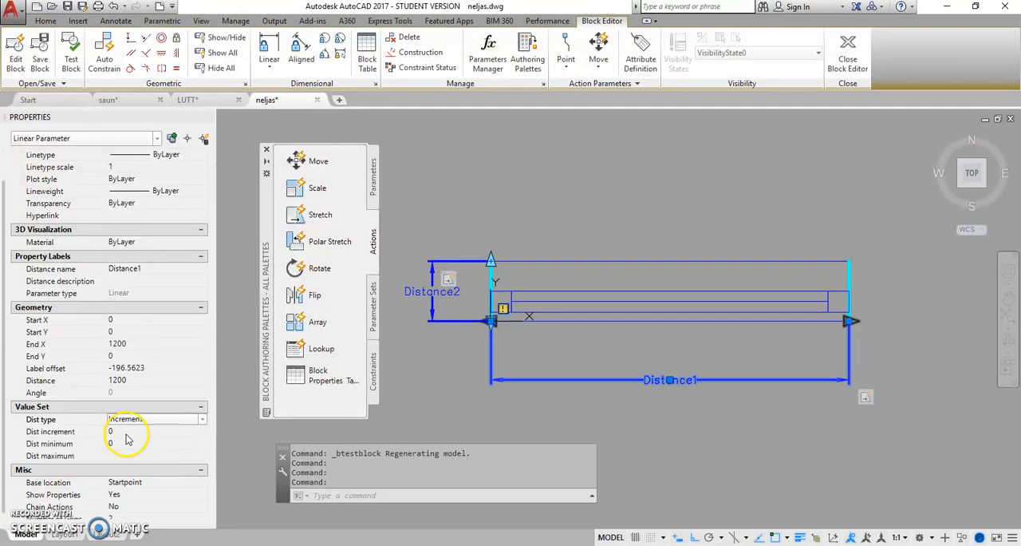
Step: Give the Distance1 parameter a distance increment of 100, a minimum of 300 and a maximum of 3000
click(119, 432)
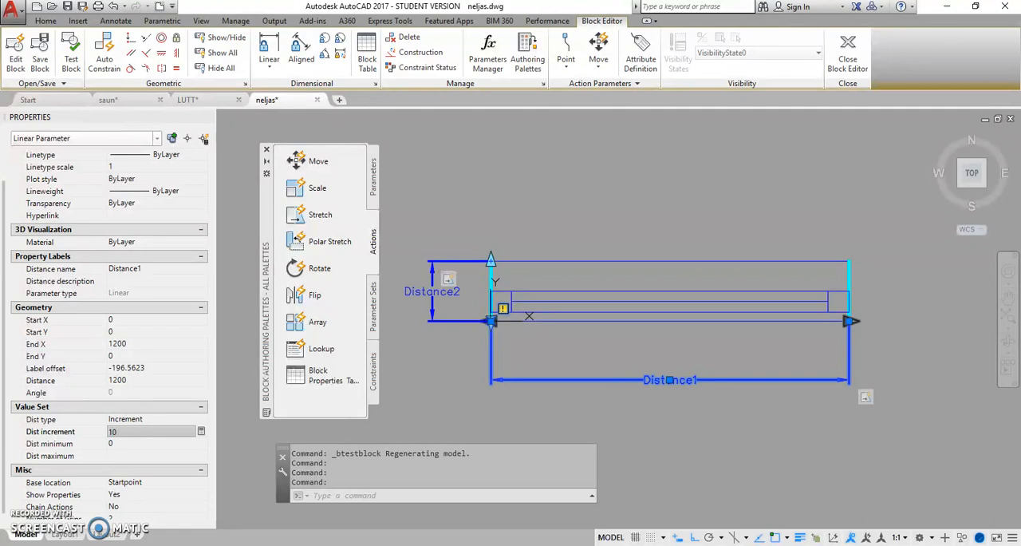
click(118, 447)
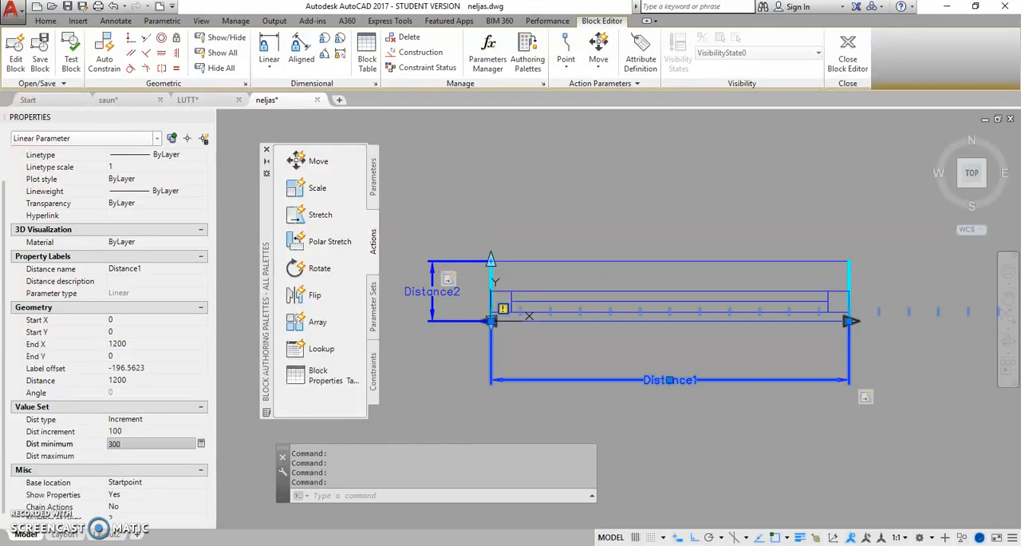
click(118, 454)
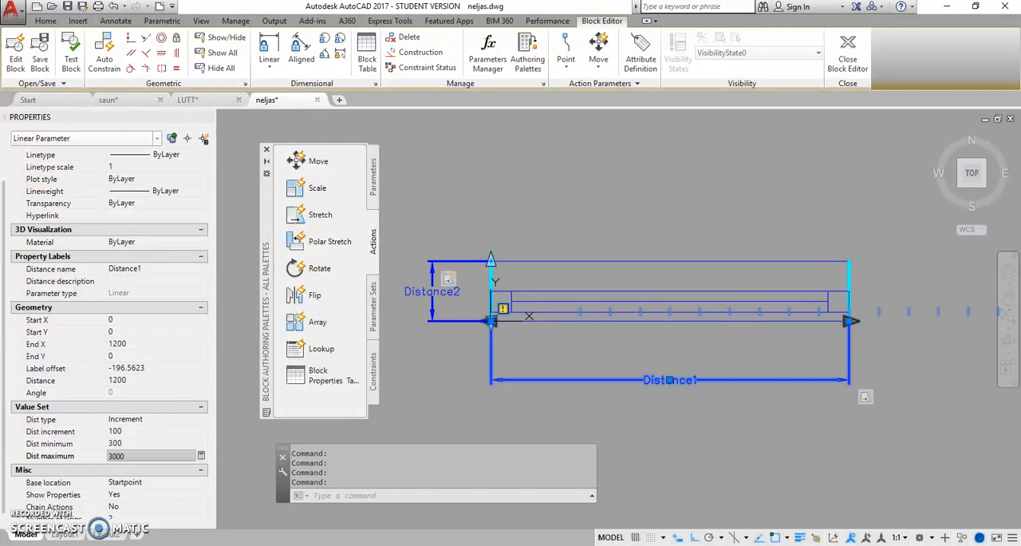
click(245, 445)
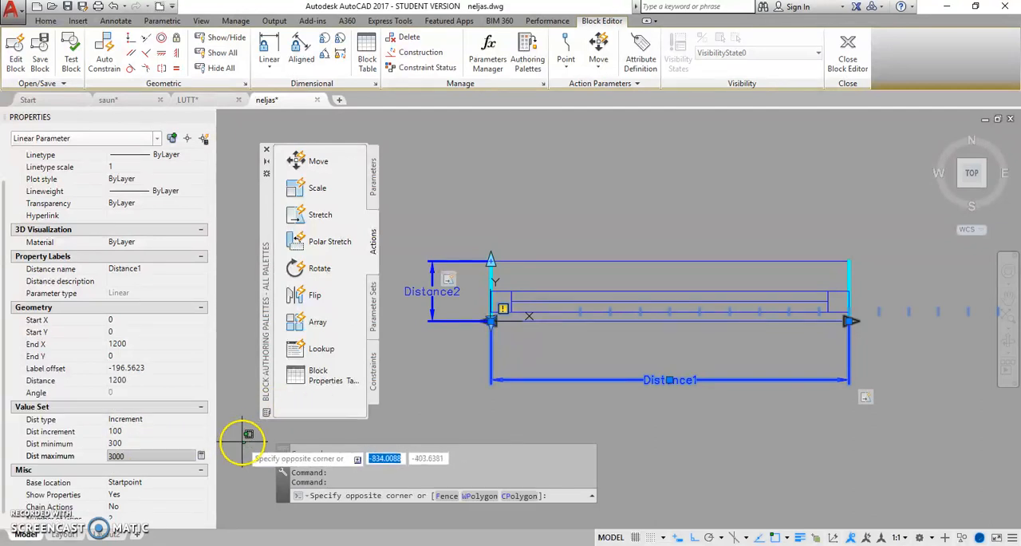
click(242, 444)
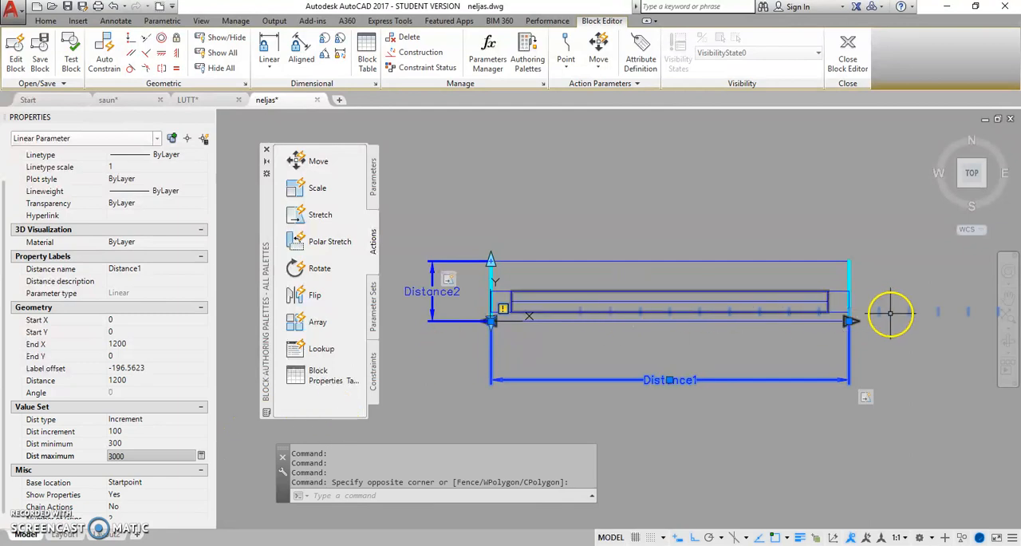
Step: Close the Block Editor and save the changes to AKEN
scroll(893, 338, down, 2)
middle_drag(936, 346, 702, 366)
scroll(700, 366, down, 4)
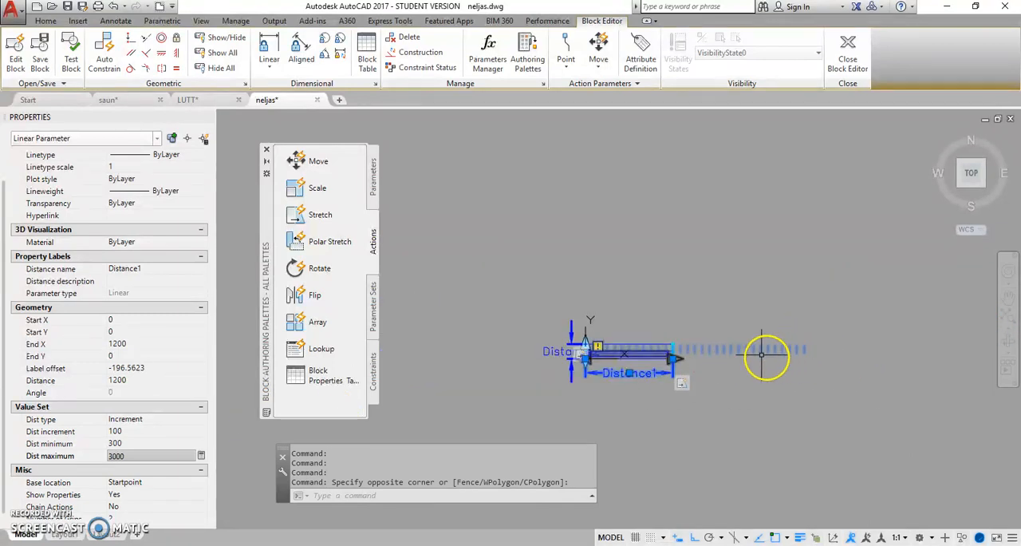
scroll(696, 348, up, 2)
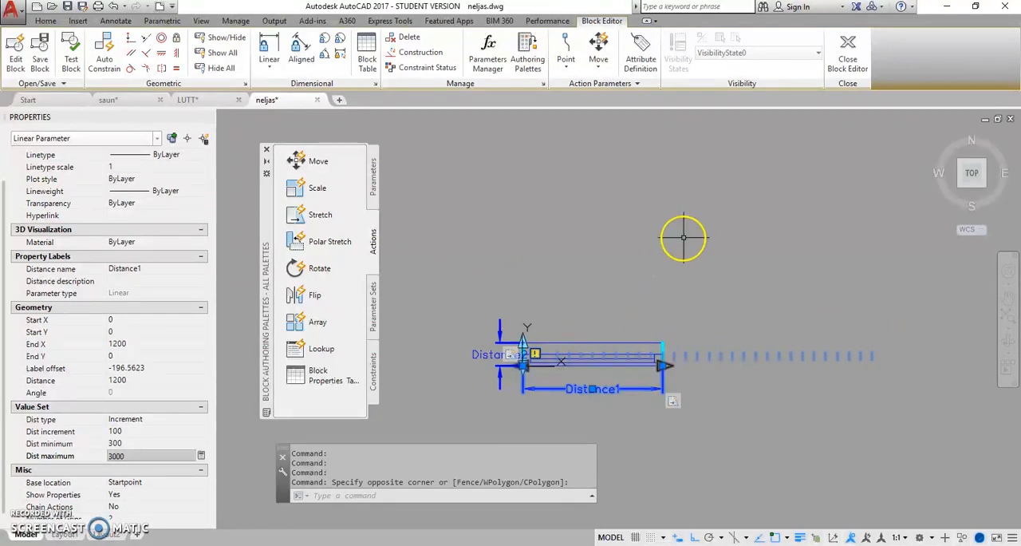
click(845, 54)
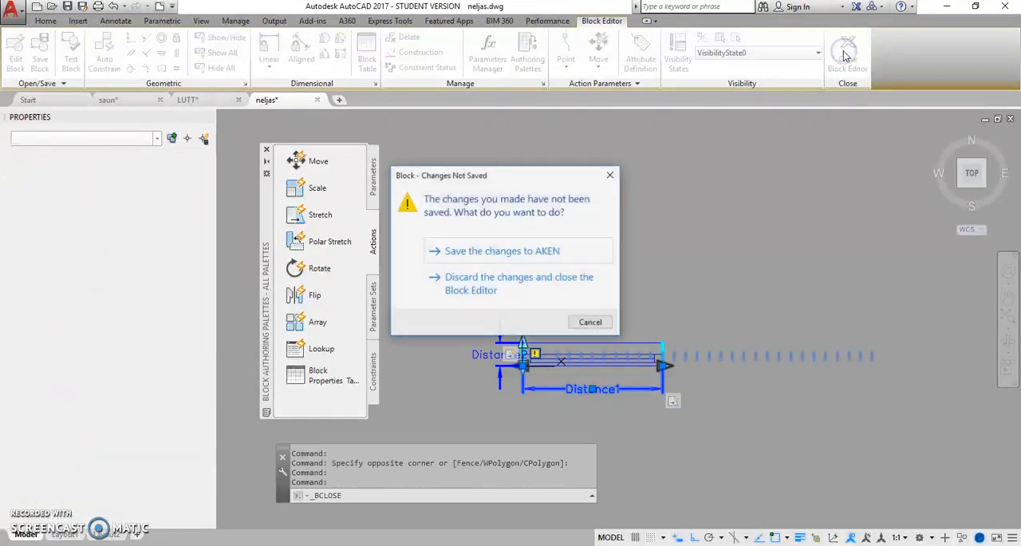
click(491, 252)
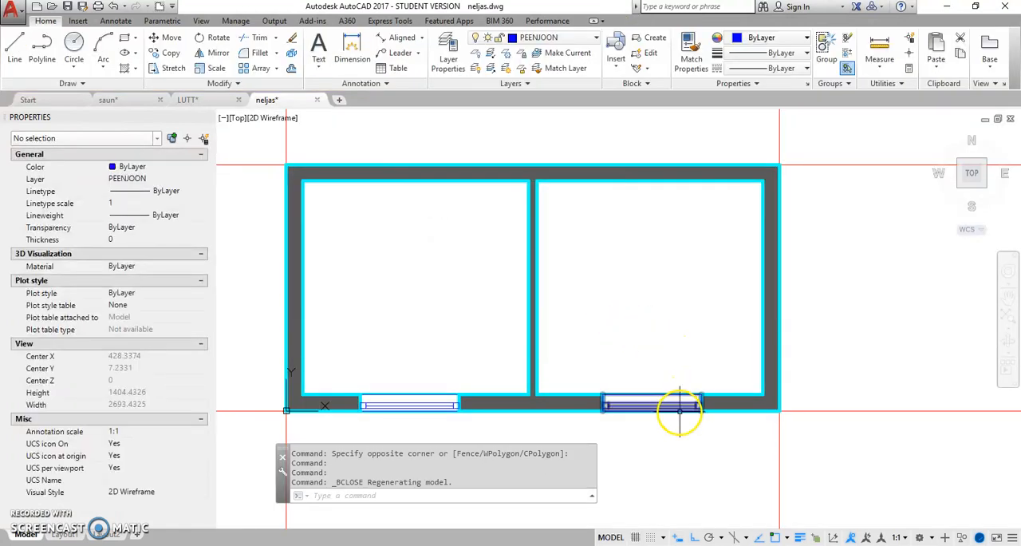
Step: Shorten the right room's window to about 700 mm by moving its right end along the length increments
click(680, 408)
scroll(716, 427, up, 2)
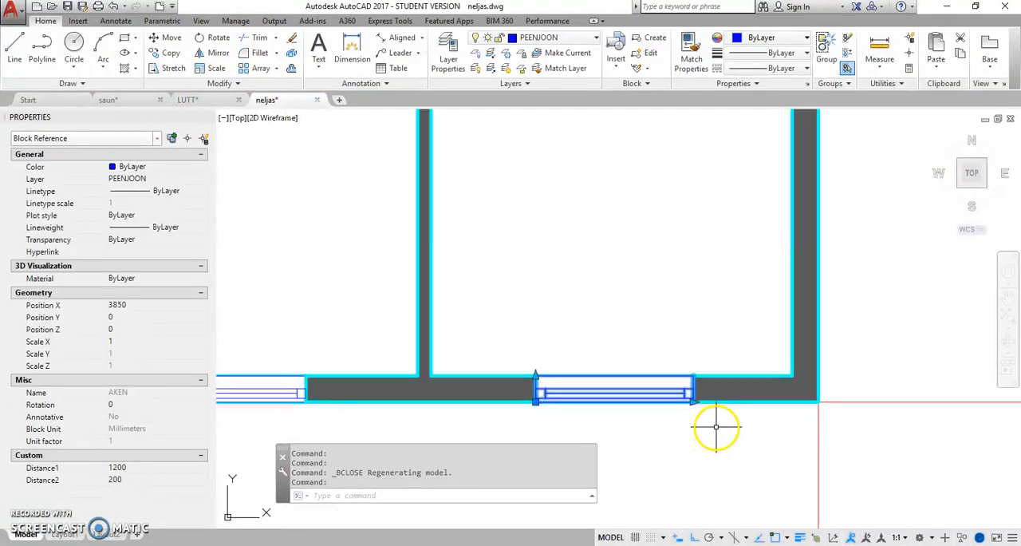
scroll(715, 426, up, 2)
click(679, 390)
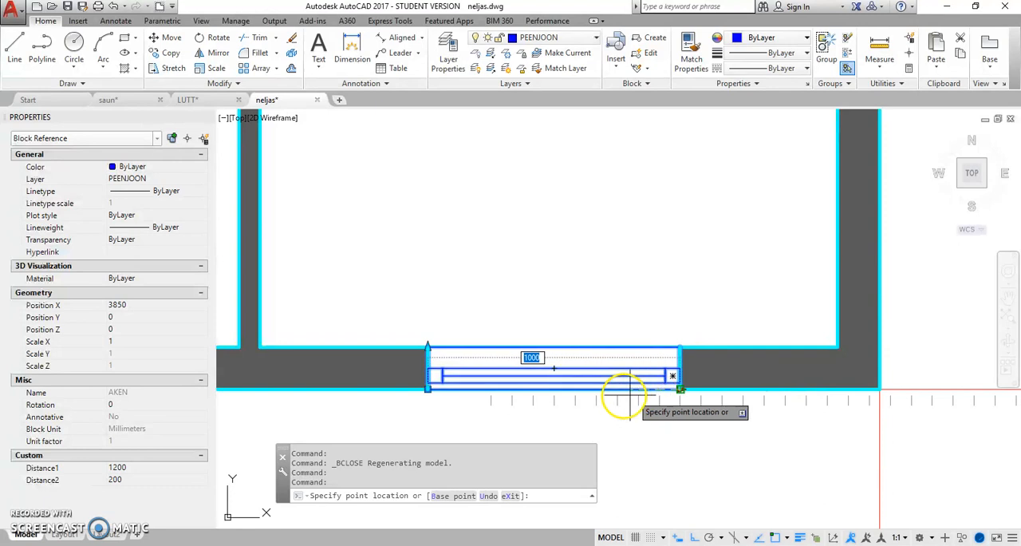
click(578, 397)
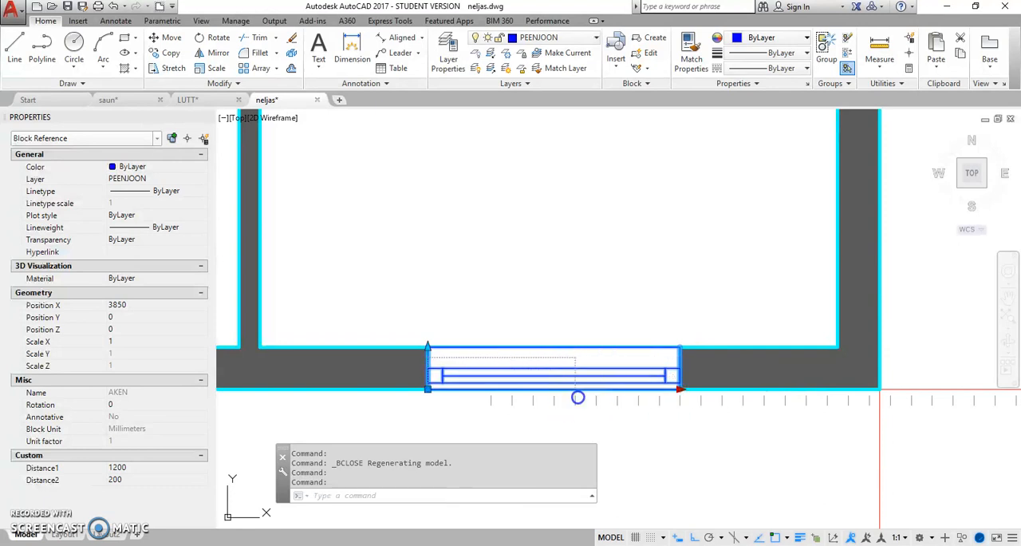
Step: Lengthen the left room's window to 1400 mm by stretching its right end
scroll(661, 421, down, 2)
mouse_move(377, 399)
middle_down()
mouse_move(469, 354)
mouse_move(535, 349)
middle_up()
click(401, 342)
click(443, 345)
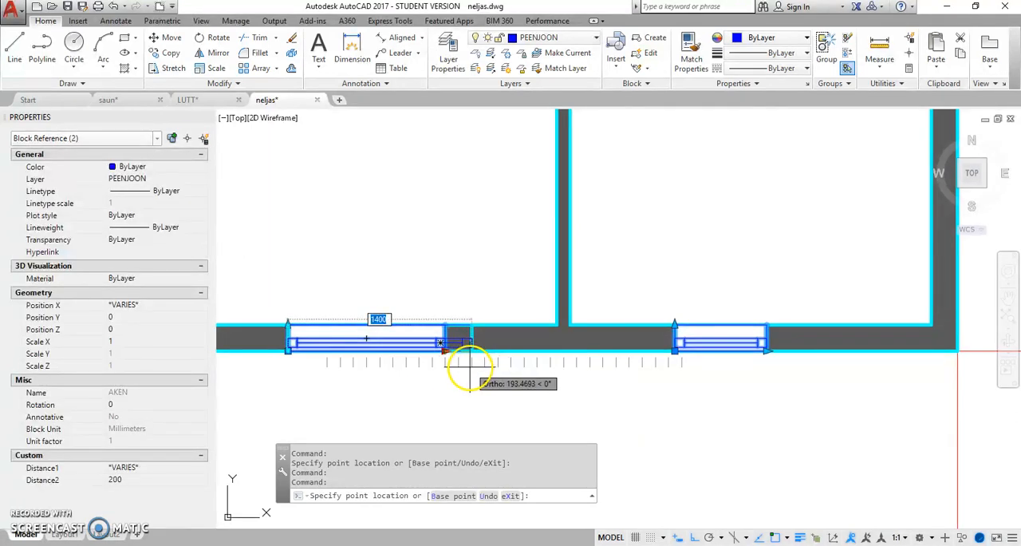
click(469, 360)
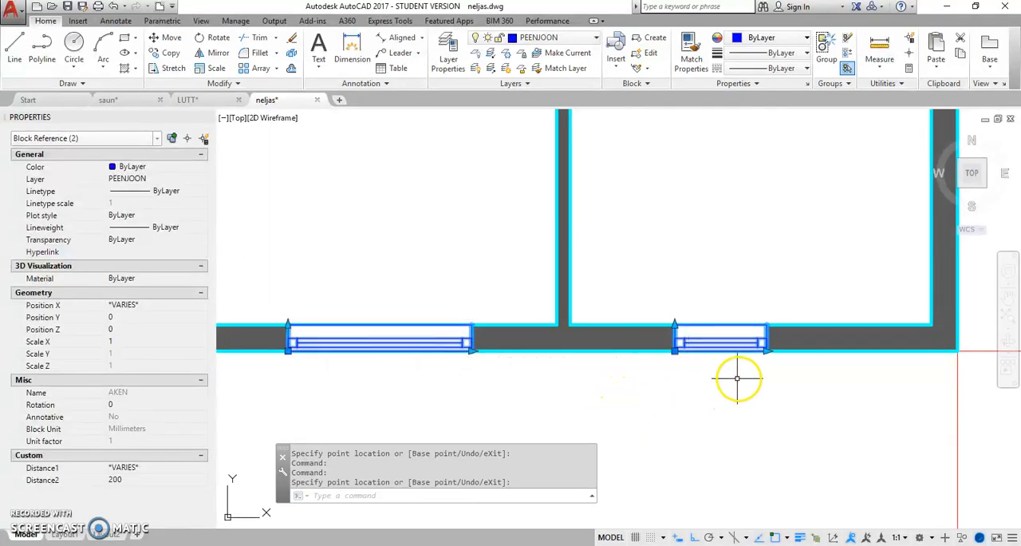